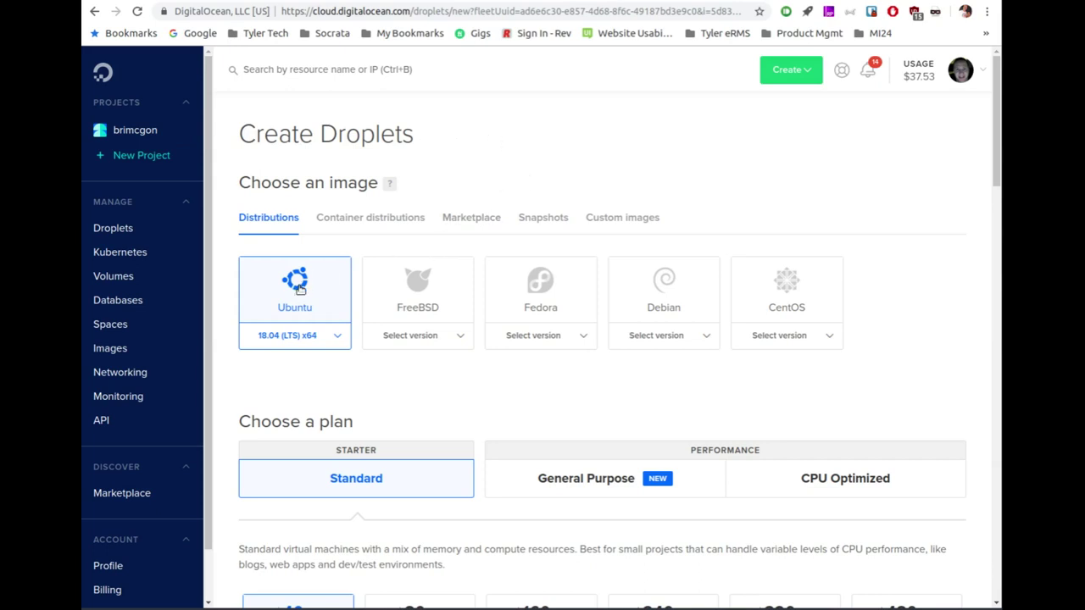
# Step: Pick Mattermost 5.12.0 on Ubuntu from the Marketplace images for the droplet
pyautogui.click(463, 218)
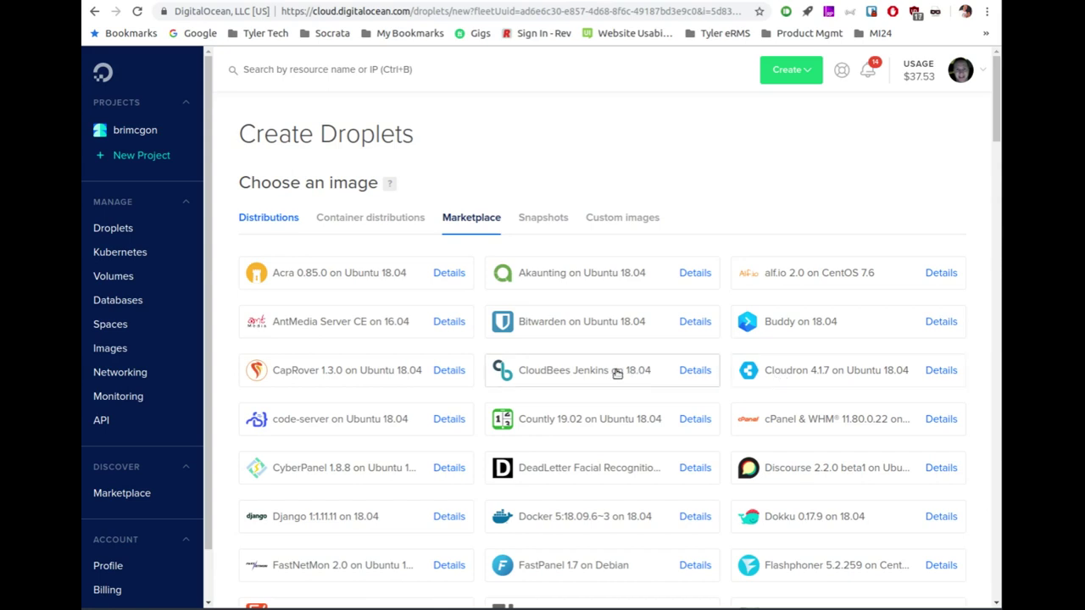
pyautogui.scroll(-3, 617, 374)
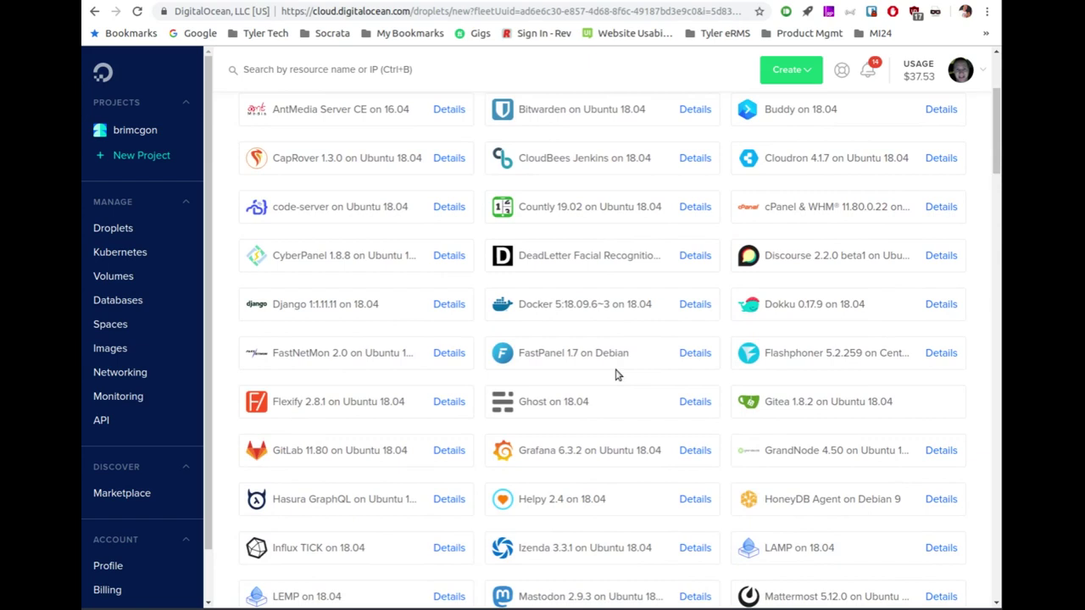
pyautogui.scroll(-1, 618, 376)
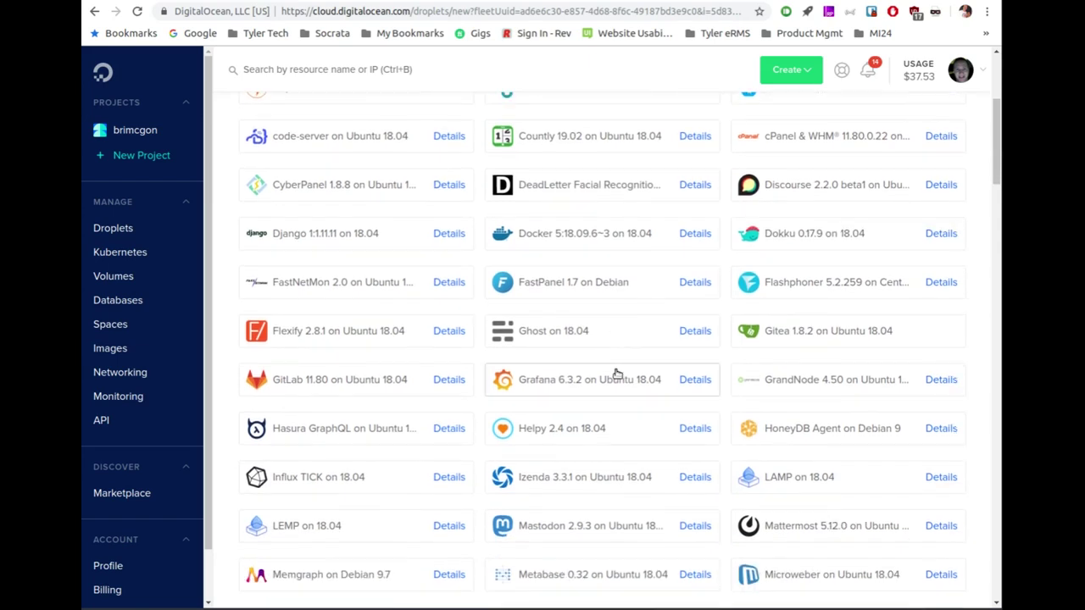
pyautogui.scroll(-1, 617, 374)
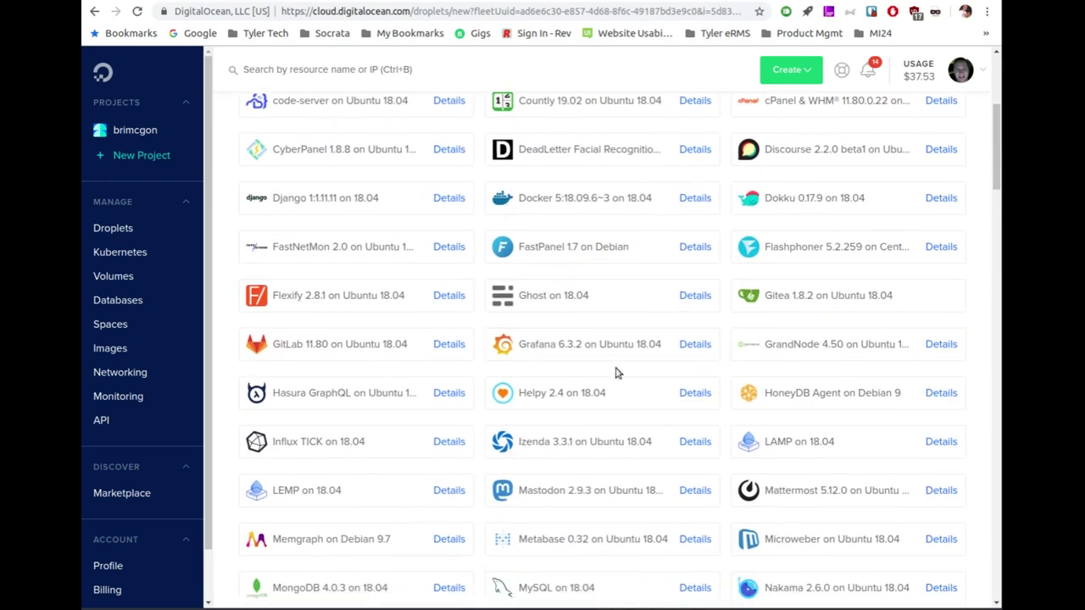
pyautogui.scroll(-4, 617, 374)
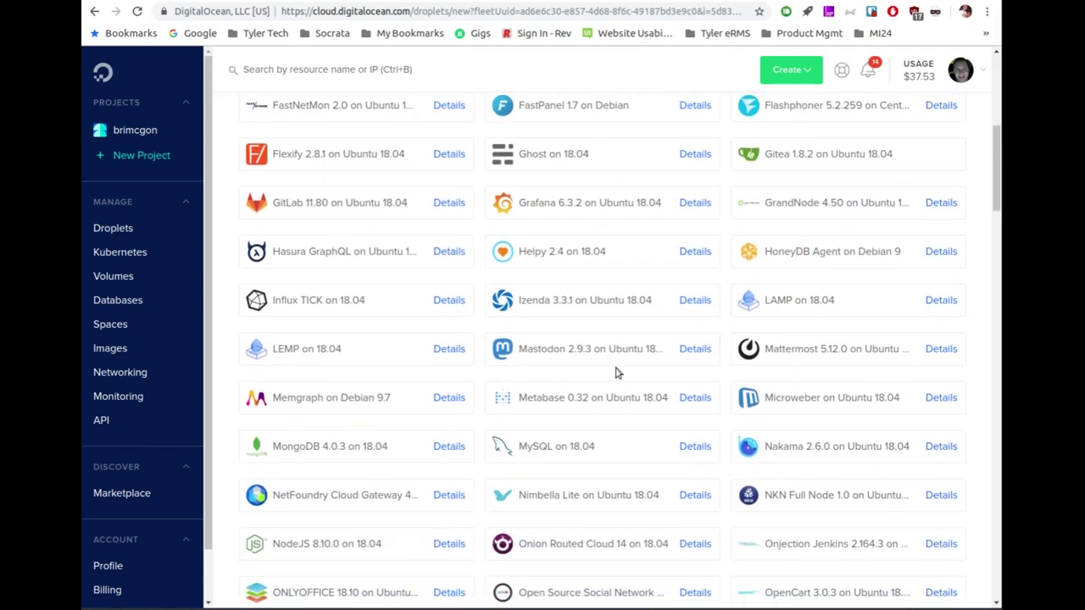
pyautogui.click(810, 350)
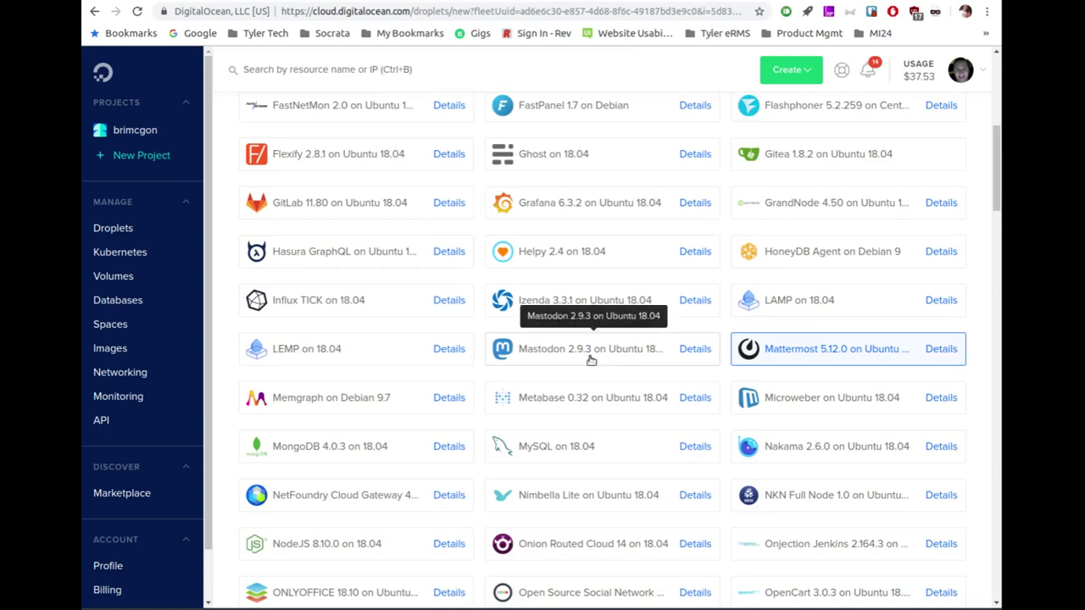
pyautogui.scroll(-5, 557, 368)
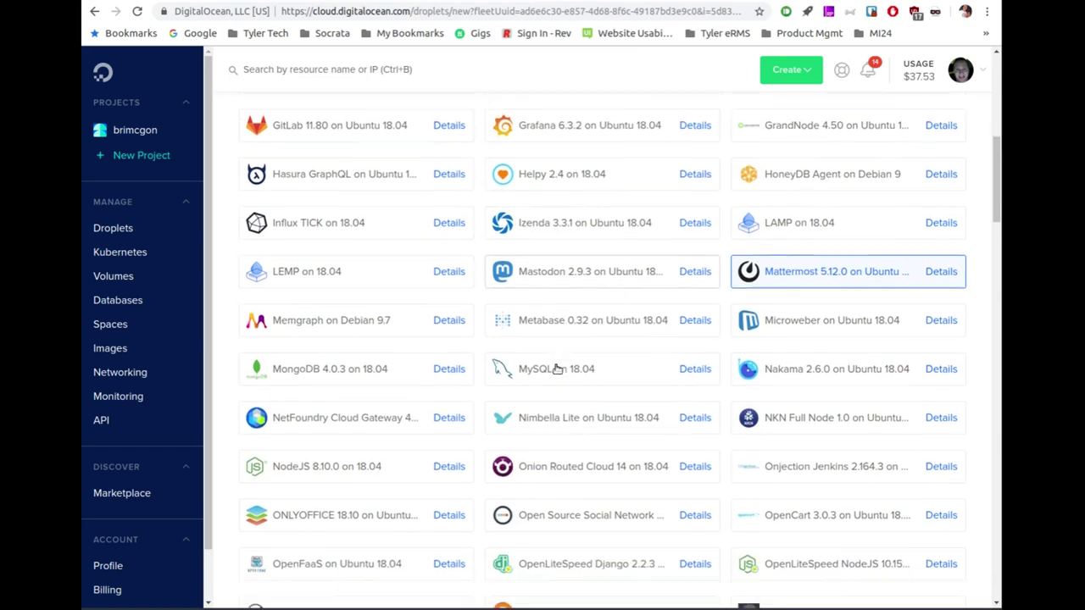
pyautogui.scroll(-11, 432, 371)
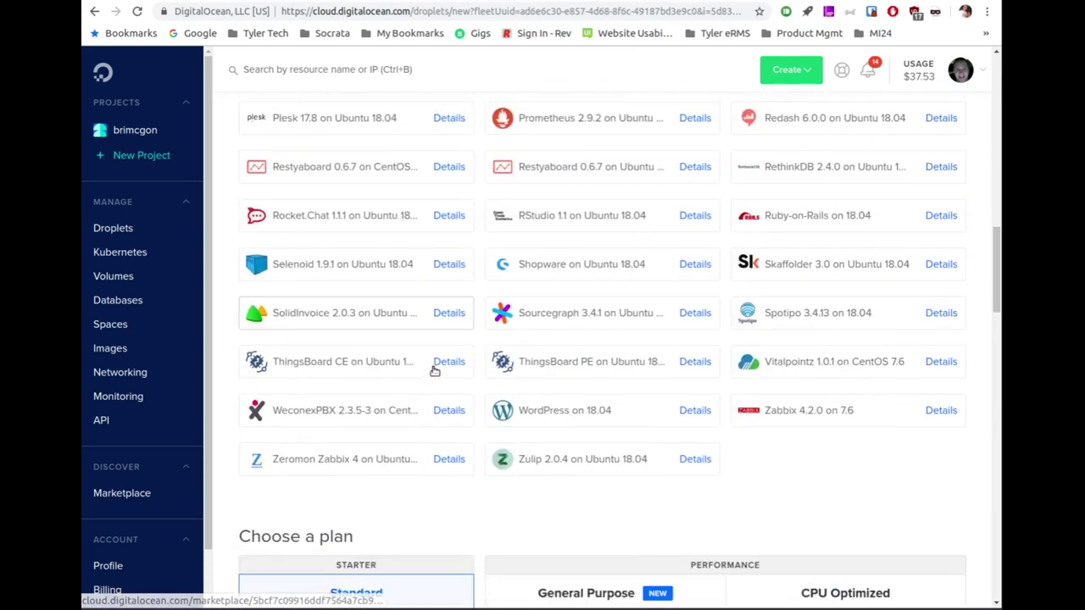
pyautogui.scroll(-2, 433, 372)
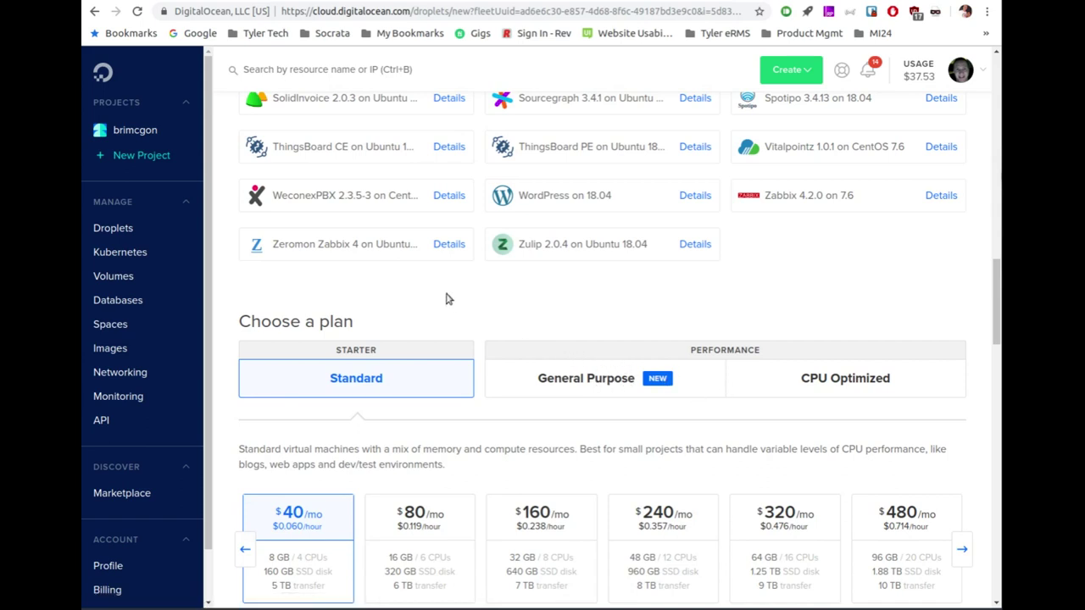
# Step: Choose the $10/mo Standard plan with 2 GB memory and 1 CPU
pyautogui.scroll(-2, 448, 299)
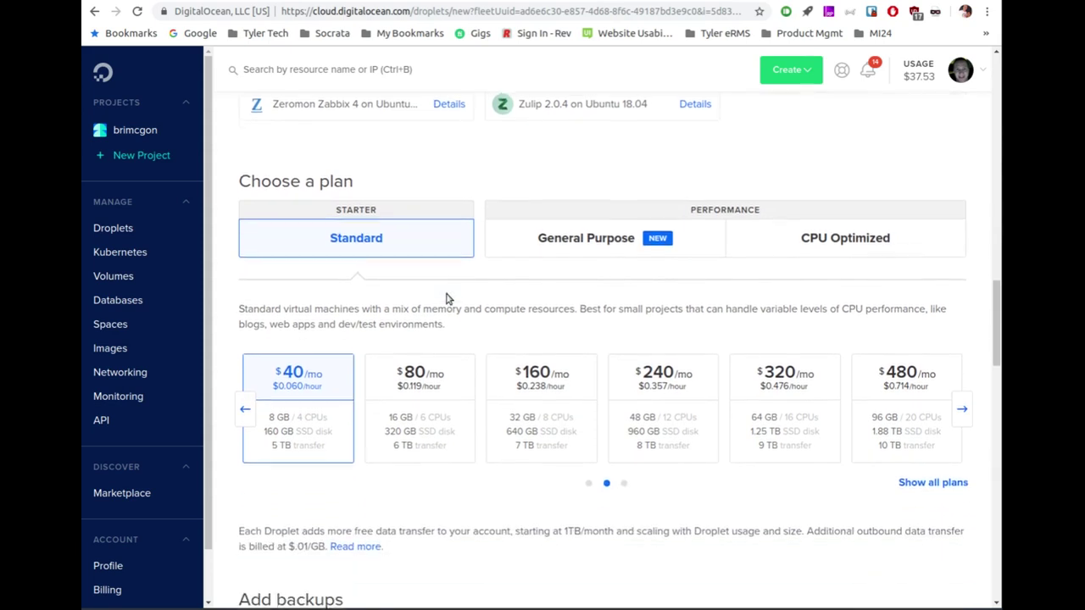
pyautogui.scroll(1, 448, 299)
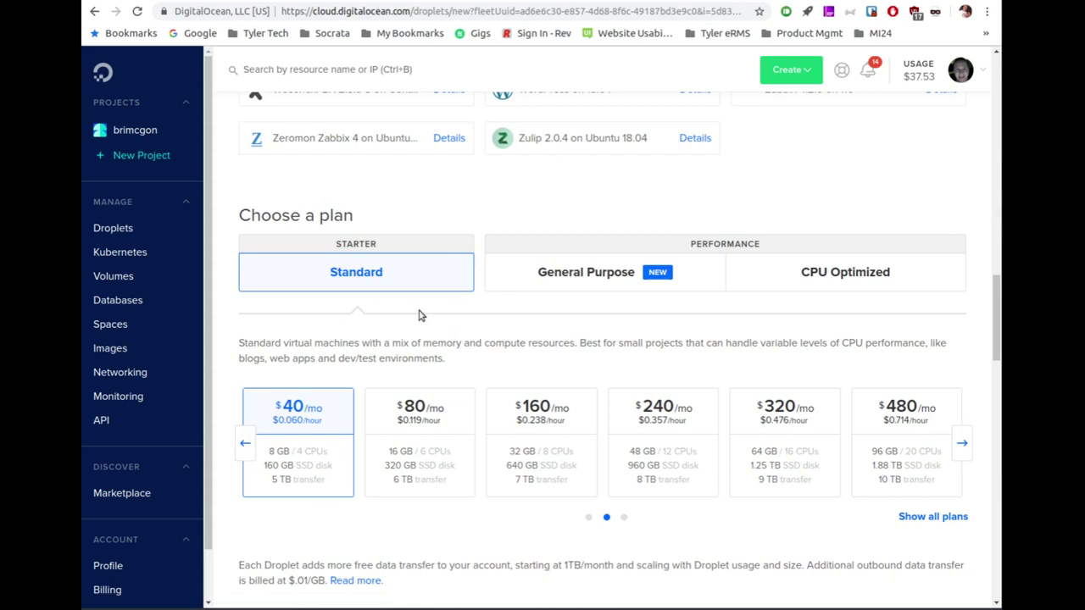
pyautogui.scroll(-2, 433, 310)
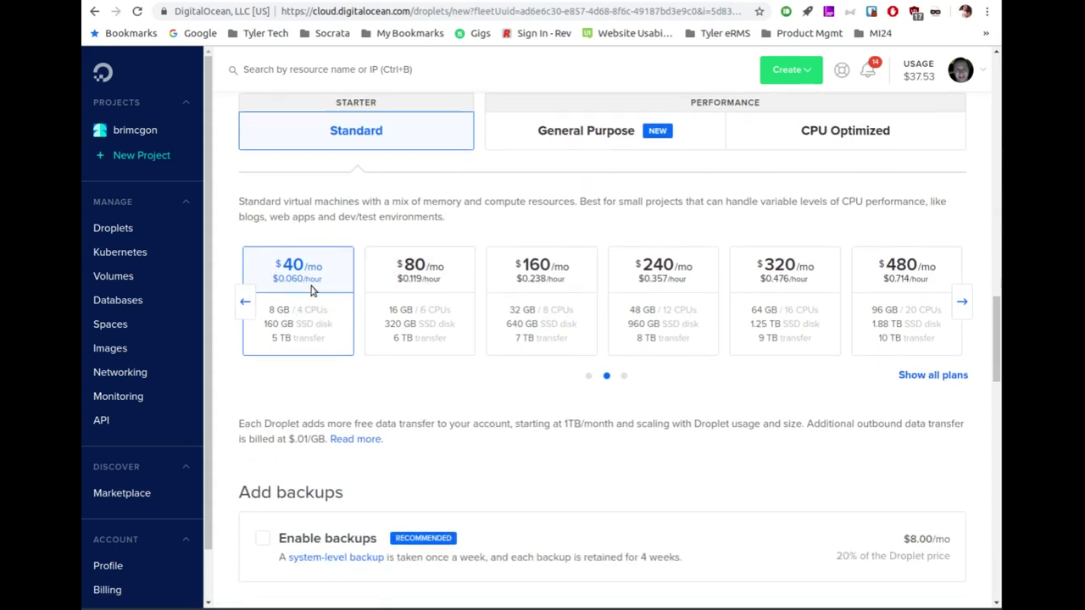
pyautogui.click(244, 304)
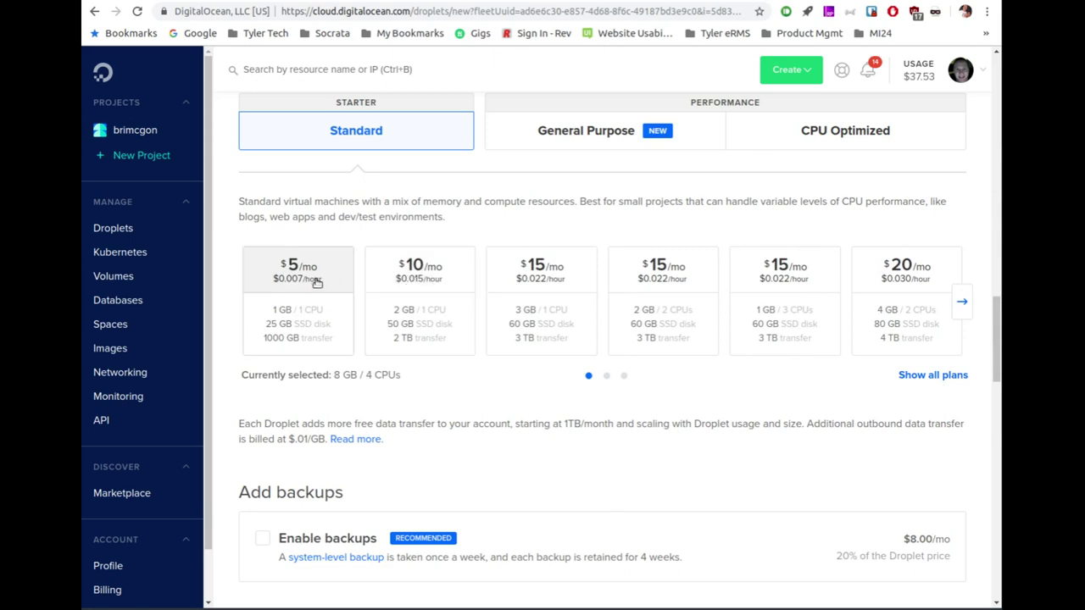
pyautogui.click(429, 285)
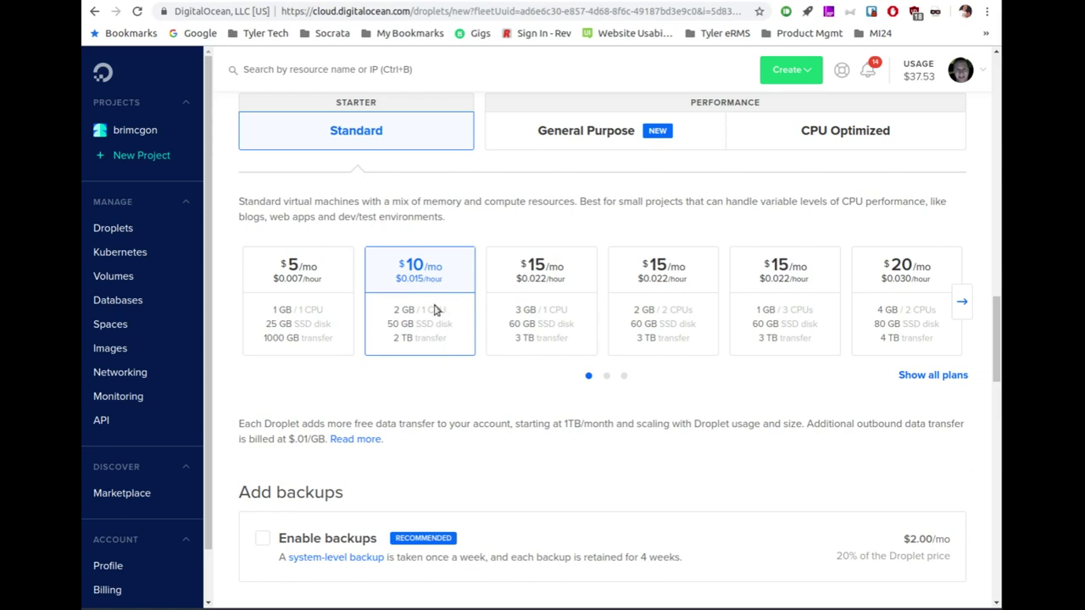
pyautogui.scroll(-1, 439, 357)
pyautogui.scroll(-4, 439, 356)
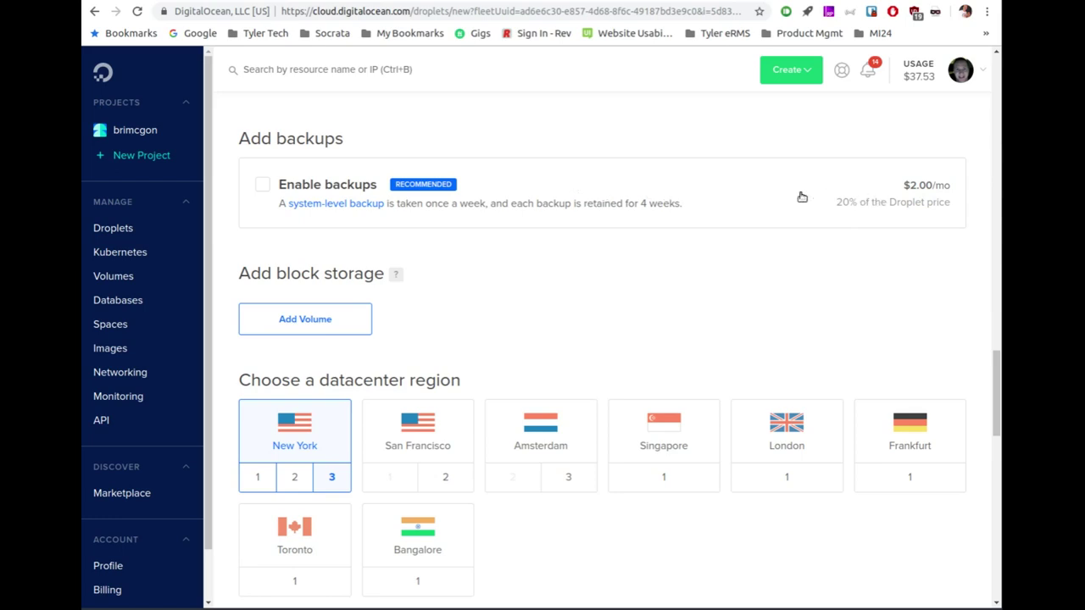
# Step: Select New York datacenter 3 as the droplet's region
pyautogui.scroll(-2, 500, 291)
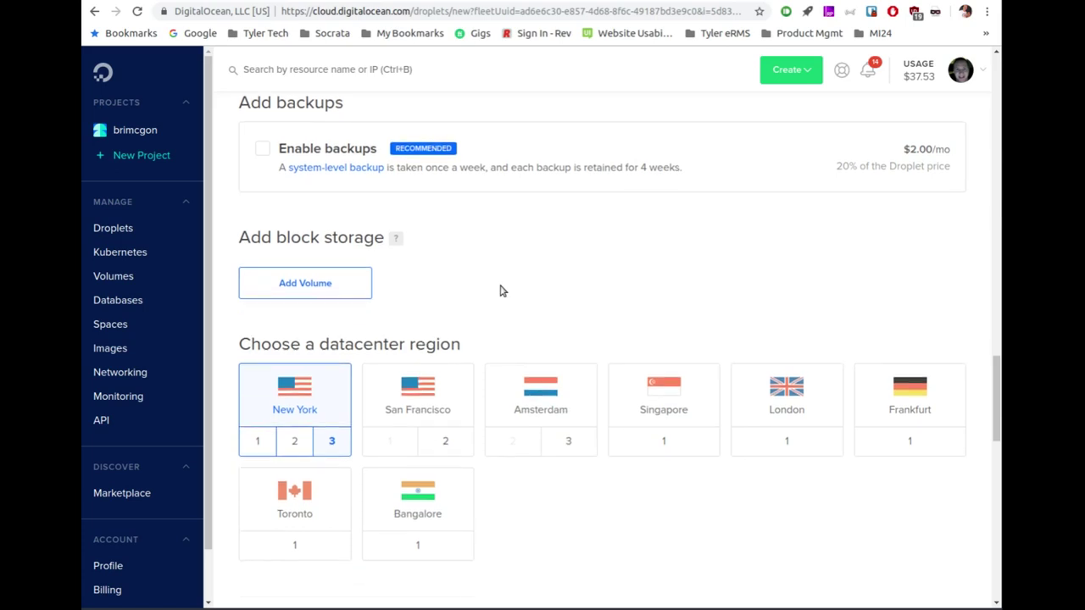
pyautogui.scroll(-1, 500, 291)
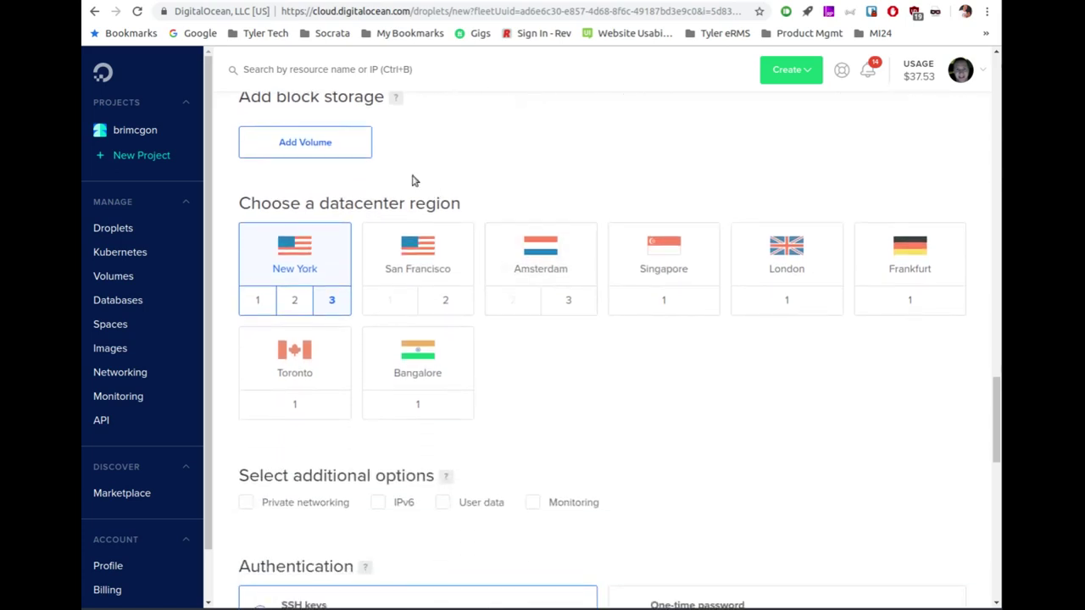
pyautogui.scroll(1, 421, 181)
pyautogui.scroll(1, 421, 181)
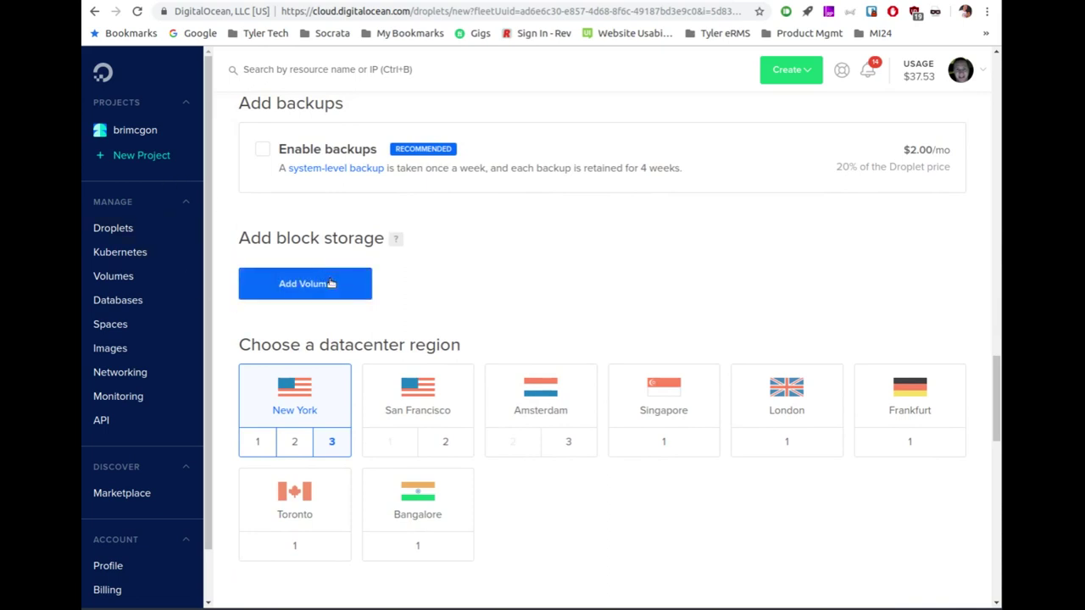
pyautogui.click(324, 271)
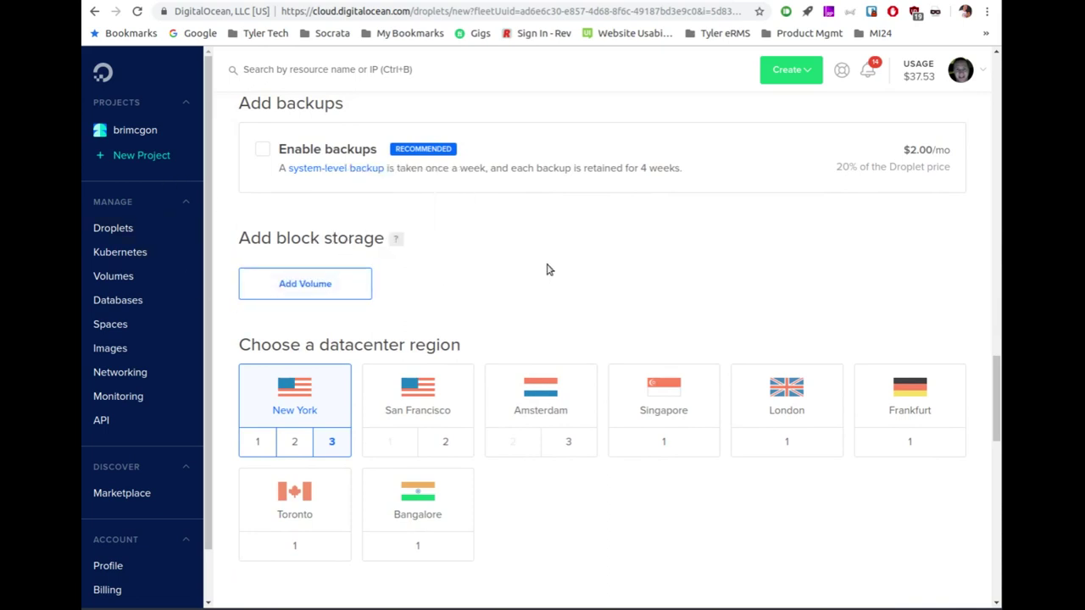
pyautogui.scroll(-1, 547, 269)
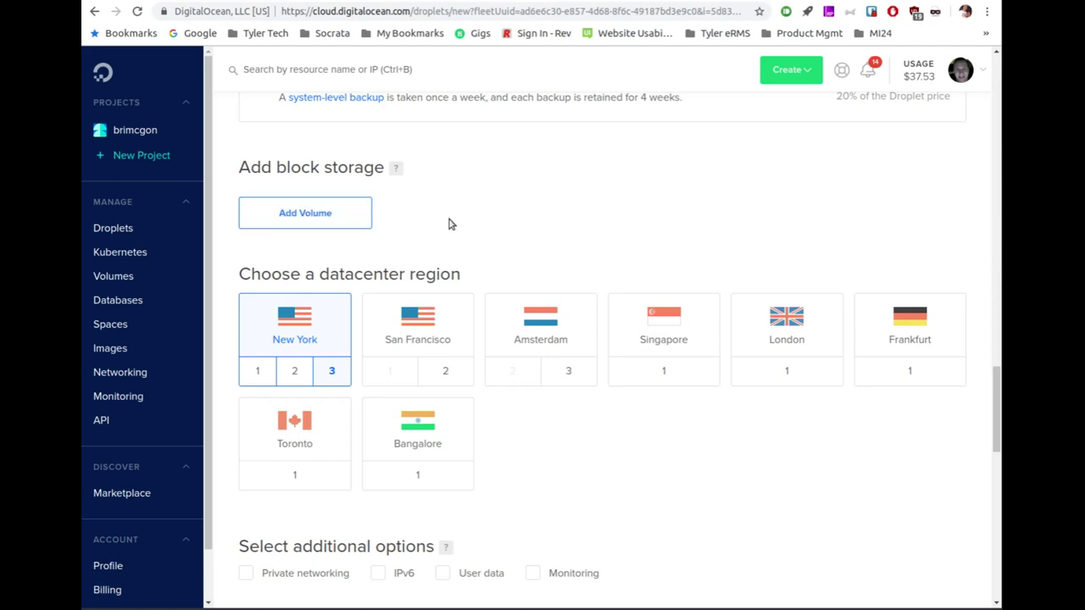
pyautogui.scroll(5, 449, 223)
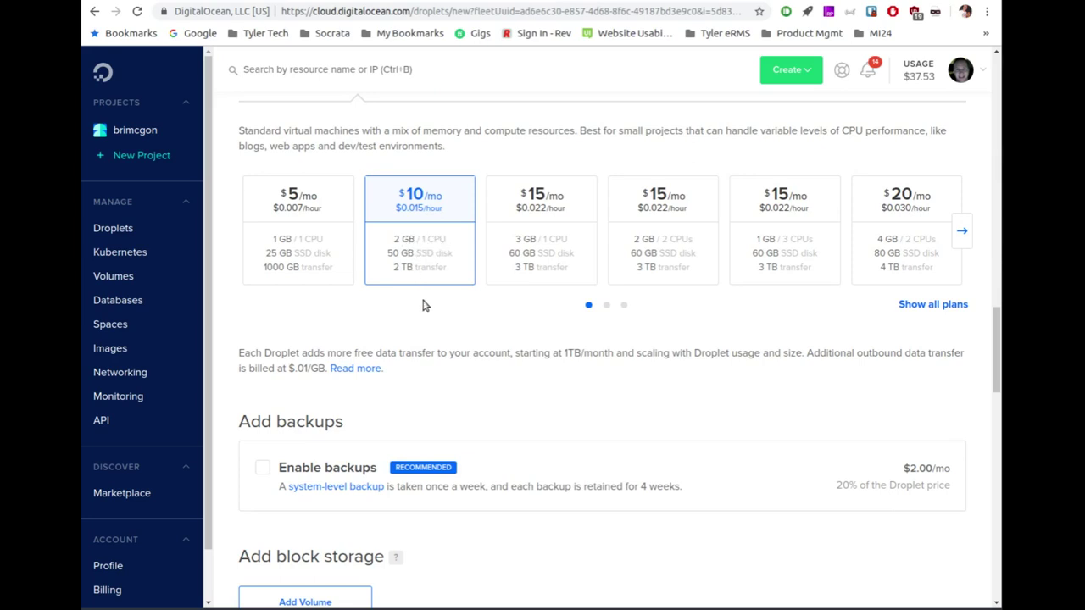
pyautogui.scroll(-1, 432, 314)
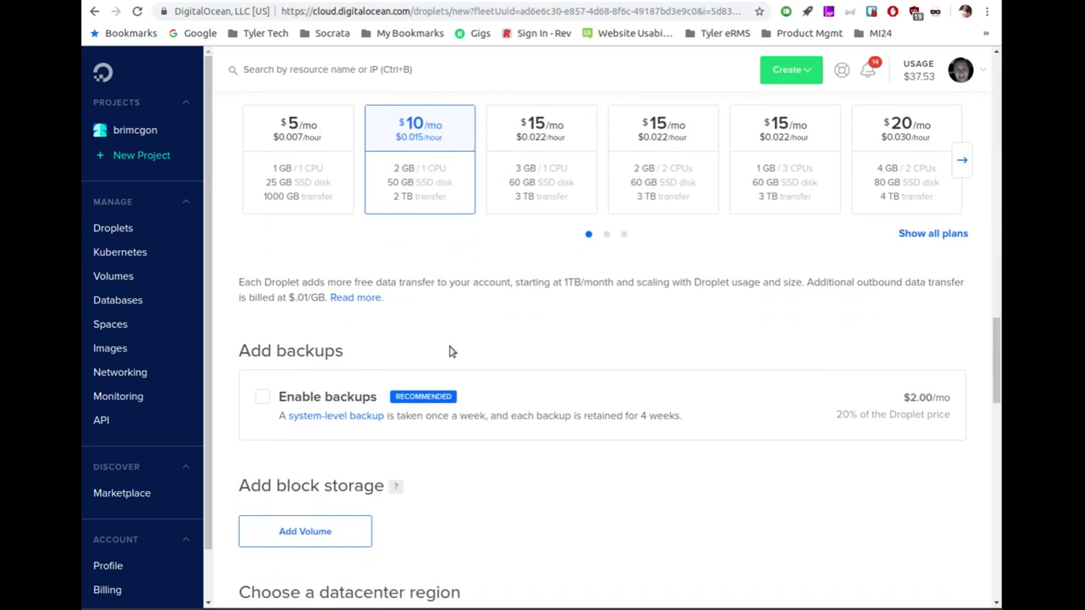
pyautogui.scroll(-5, 449, 351)
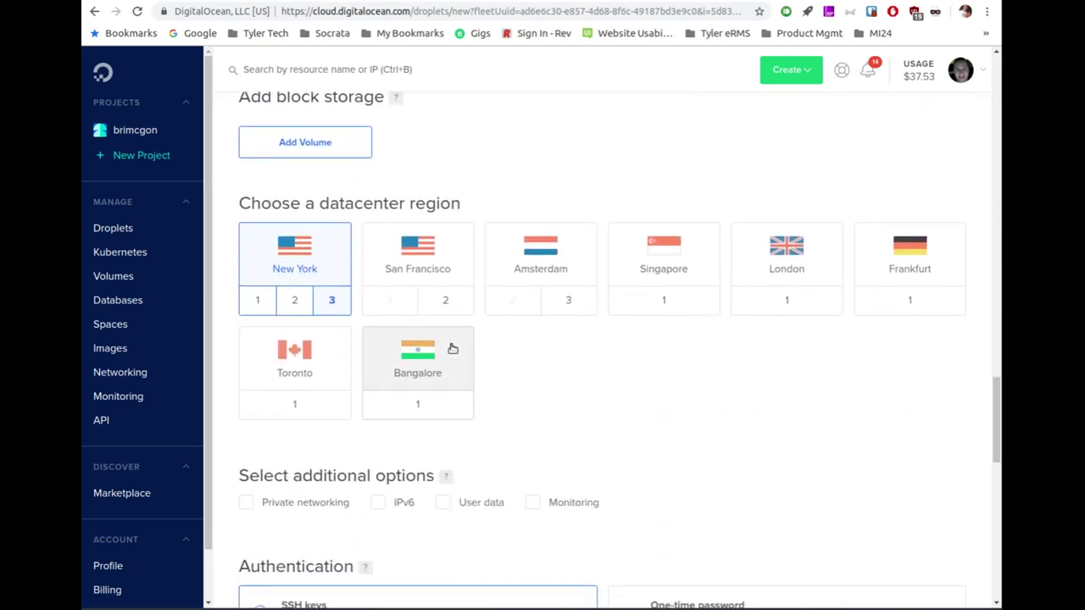
pyautogui.scroll(-1, 450, 348)
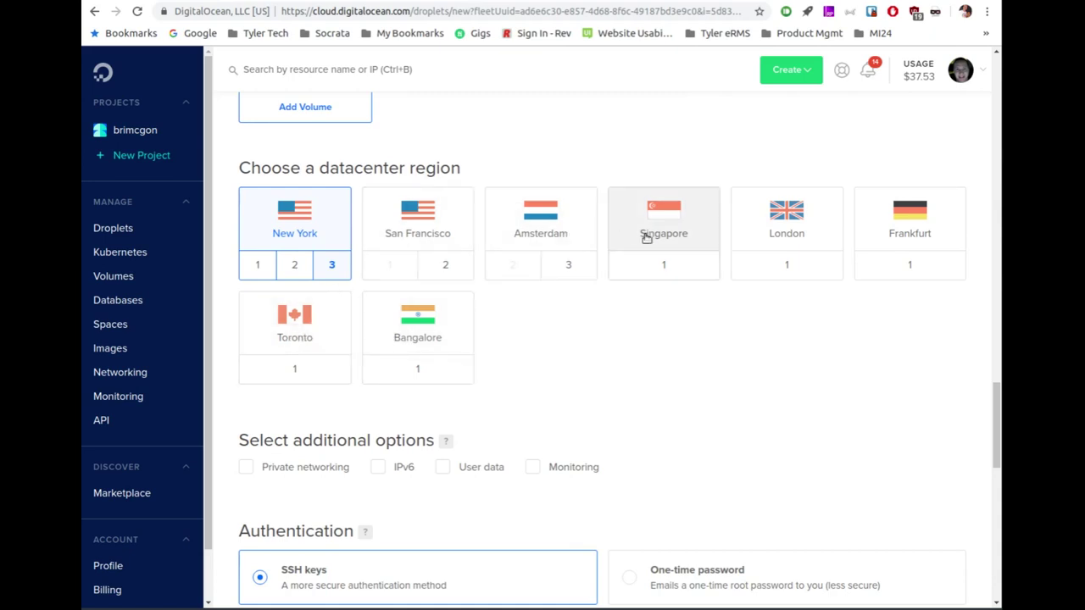
pyautogui.scroll(-5, 529, 352)
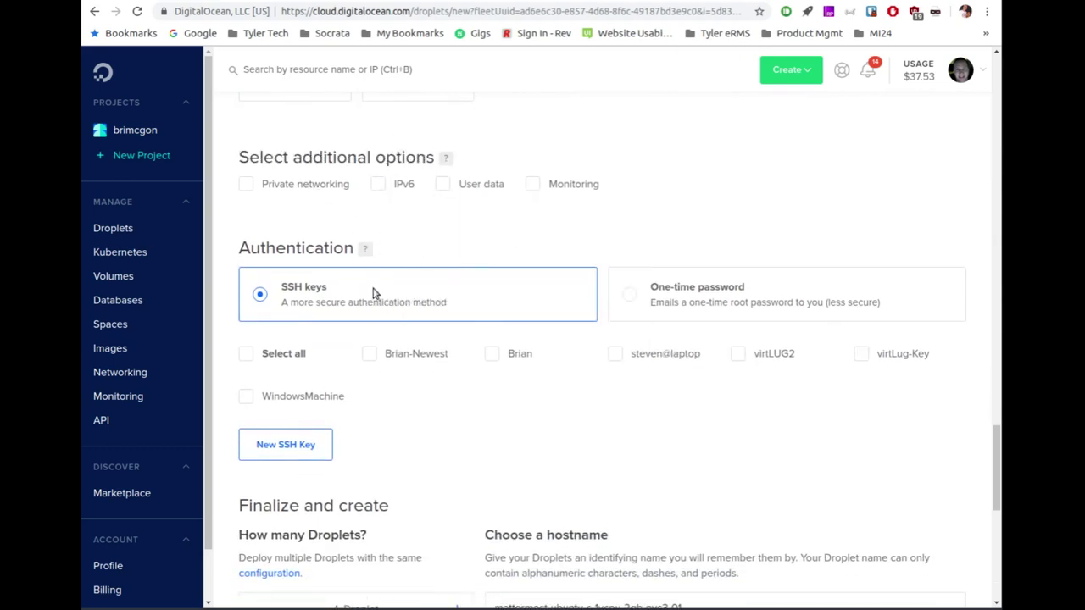
# Step: Switch authentication to a one-time password and set the hostname to mattermost-test-31
pyautogui.click(674, 302)
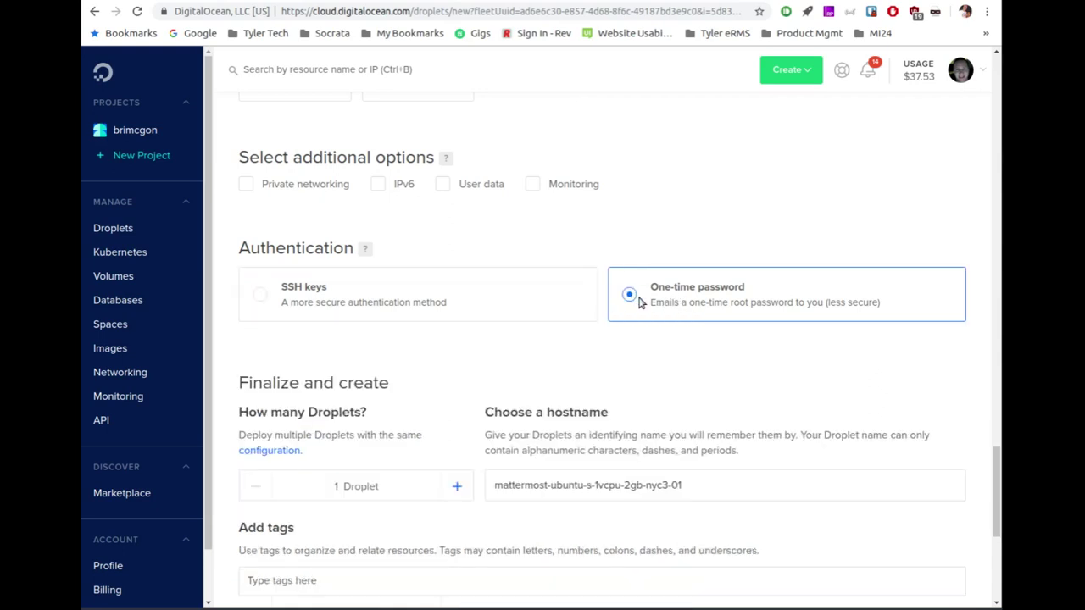
pyautogui.scroll(-2, 445, 346)
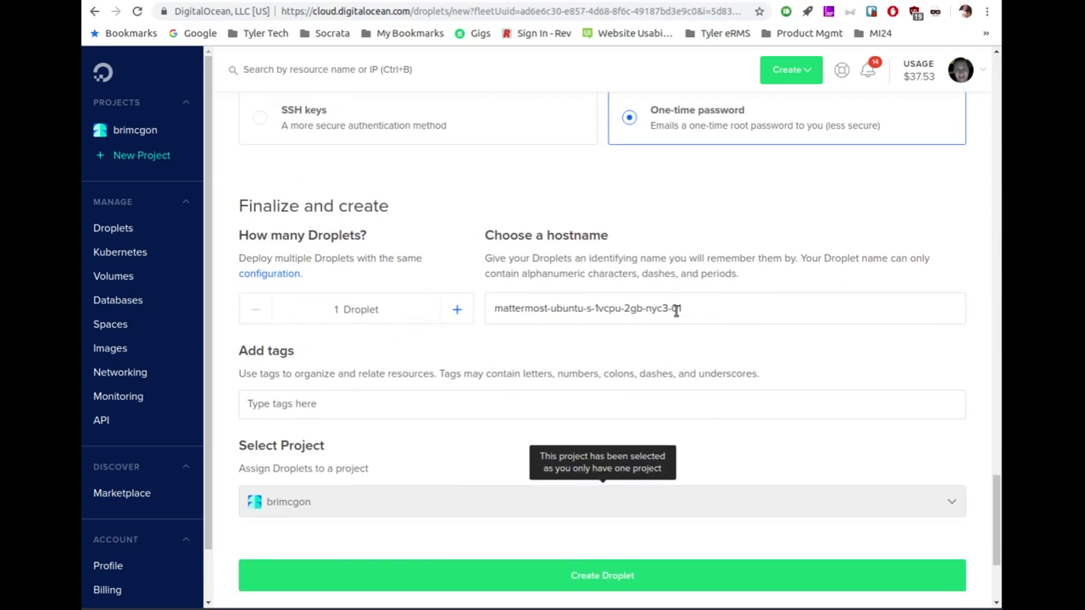
pyautogui.moveTo(679, 310); pyautogui.dragTo(473, 309)
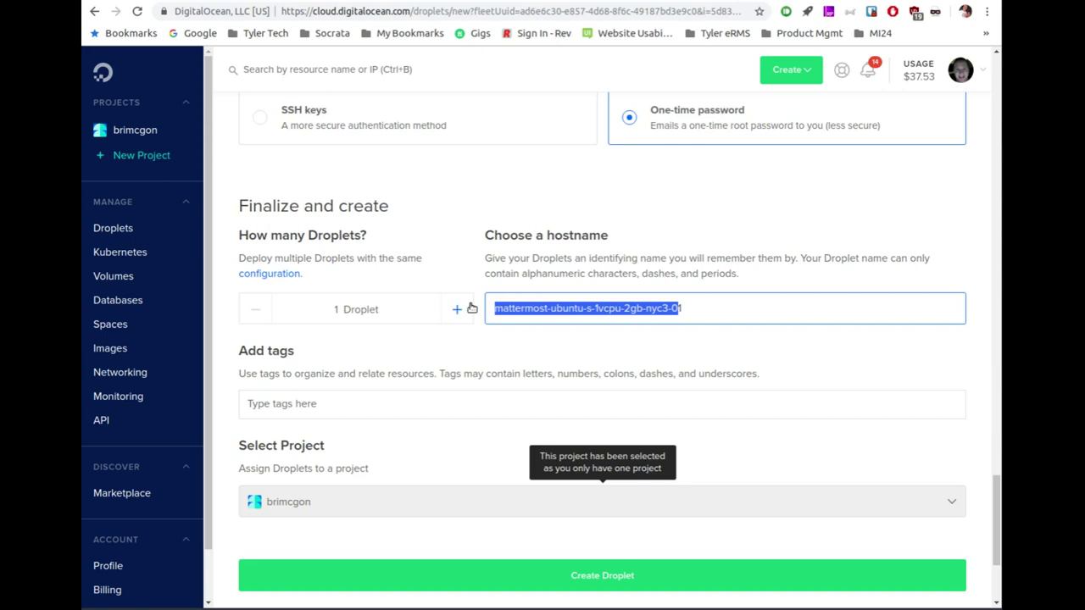
pyautogui.write('mattermost-ltest-')
pyautogui.write('1')
pyautogui.press('BackSpace')
pyautogui.write('31')
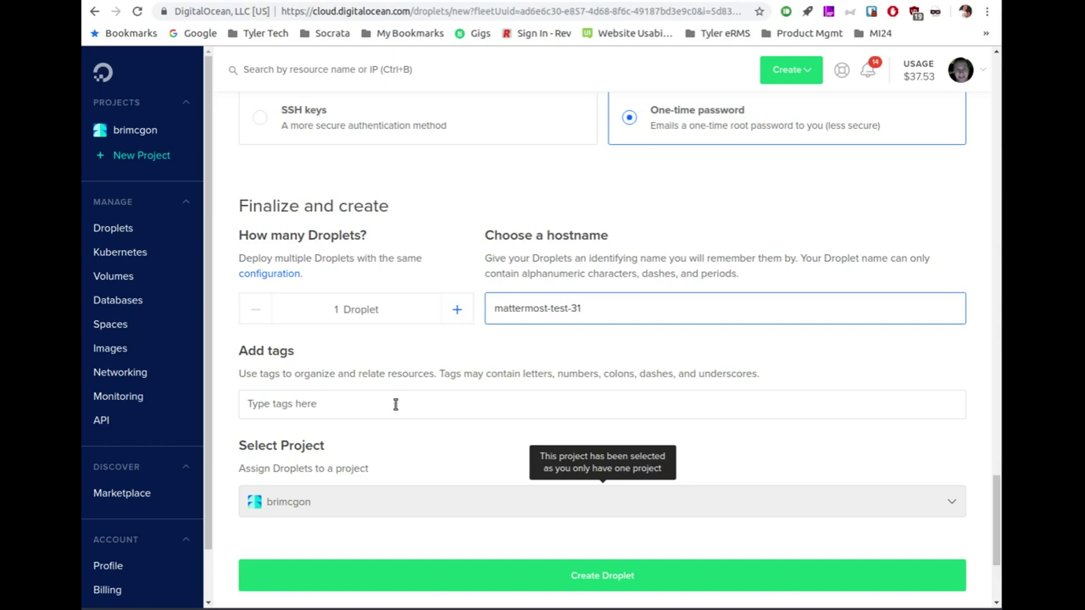
pyautogui.scroll(-3, 395, 403)
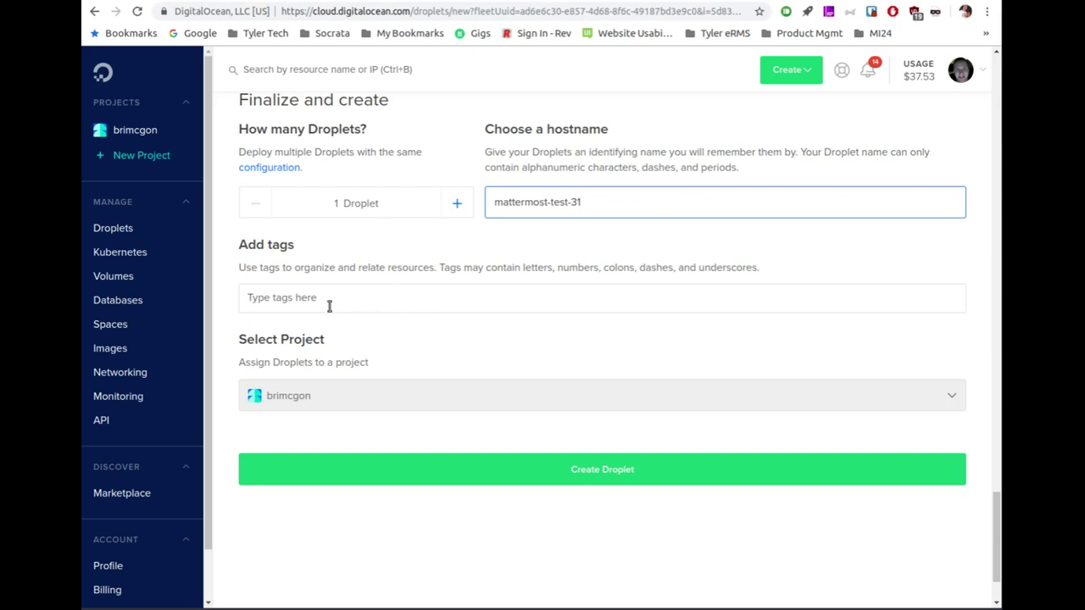
# Step: Create the mattermost-test-31 droplet and bring the terminal to the front
pyautogui.click(573, 476)
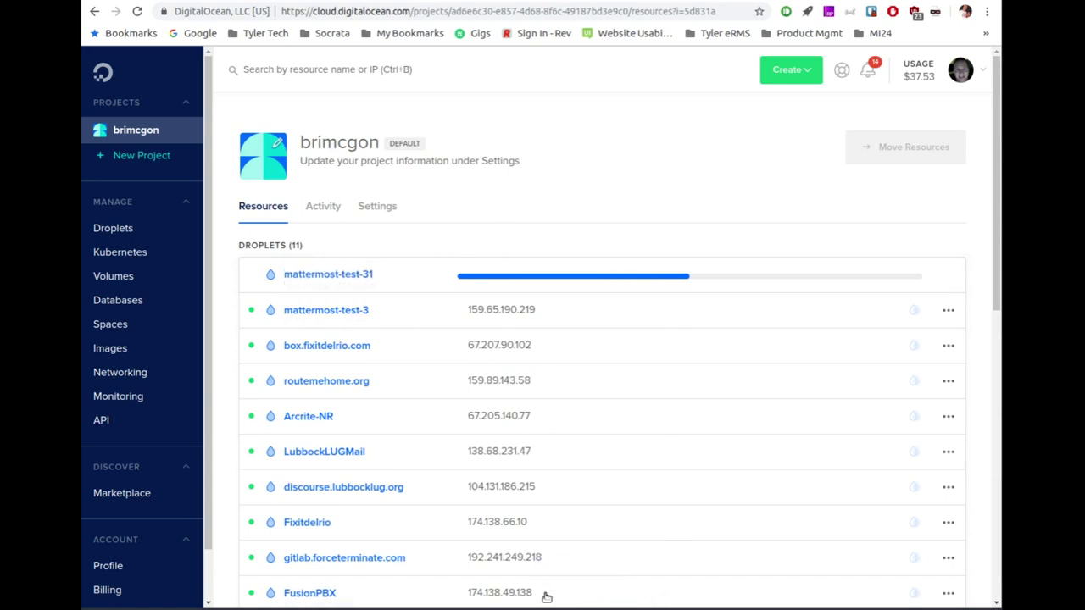
pyautogui.click(573, 606)
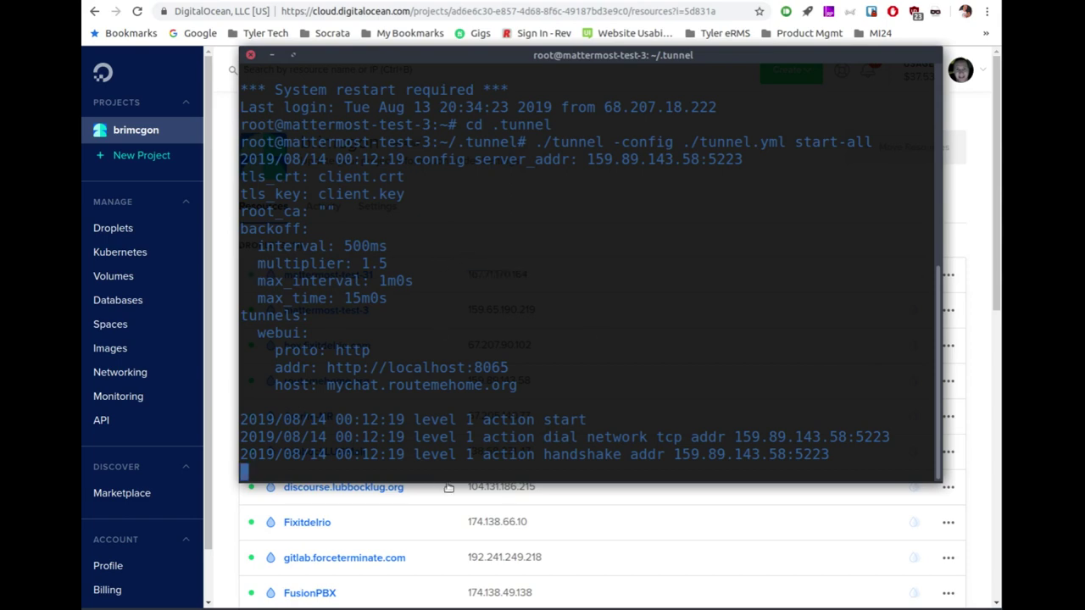
# Step: Stop the tunnel, log out of mattermost-test-3, and copy the IP 167.71.170.164
pyautogui.click(575, 517)
pyautogui.click(575, 517)
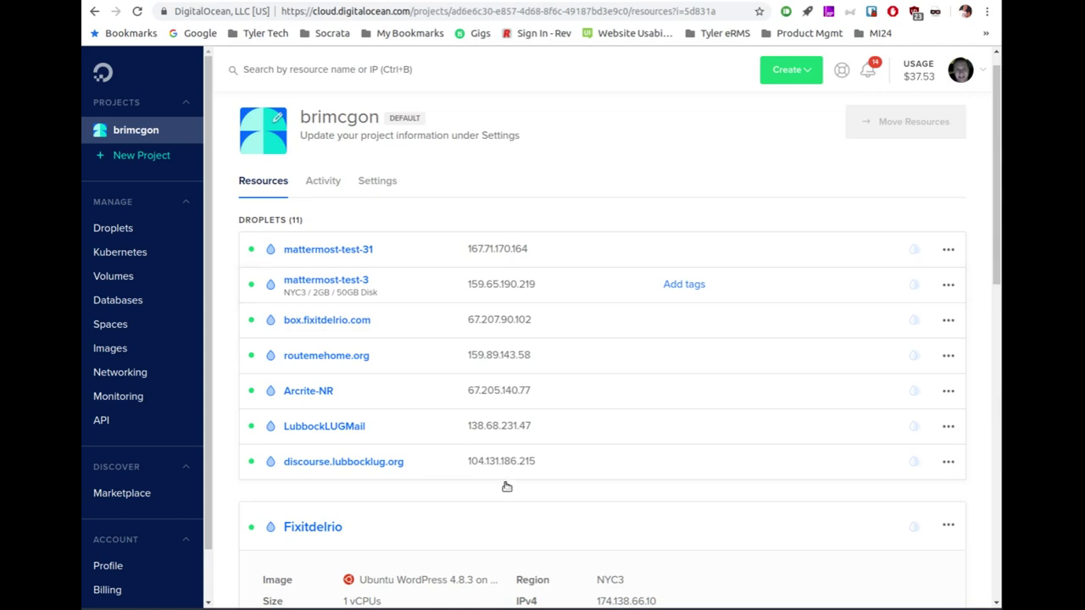
pyautogui.hotkey('alt', 'Tab')
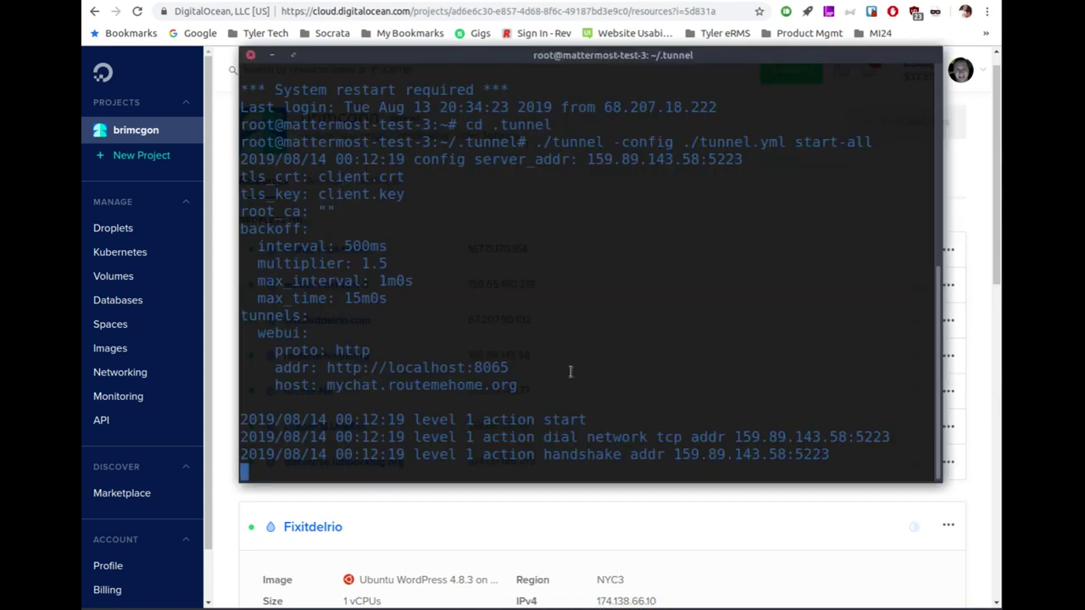
pyautogui.hotkey('ctrl', 'c')
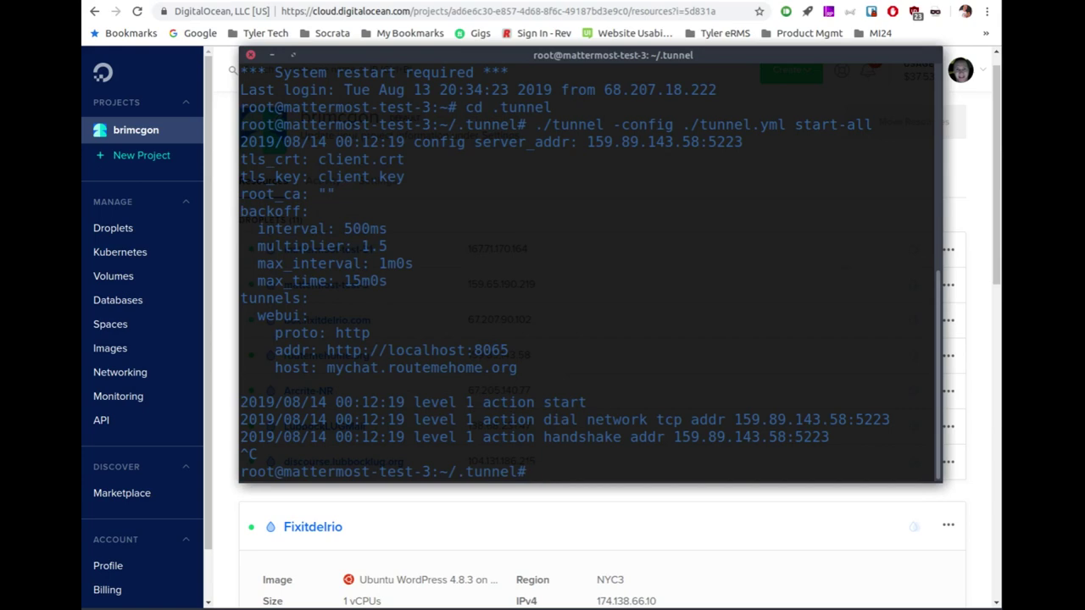
pyautogui.write('exit')
pyautogui.press('Return')
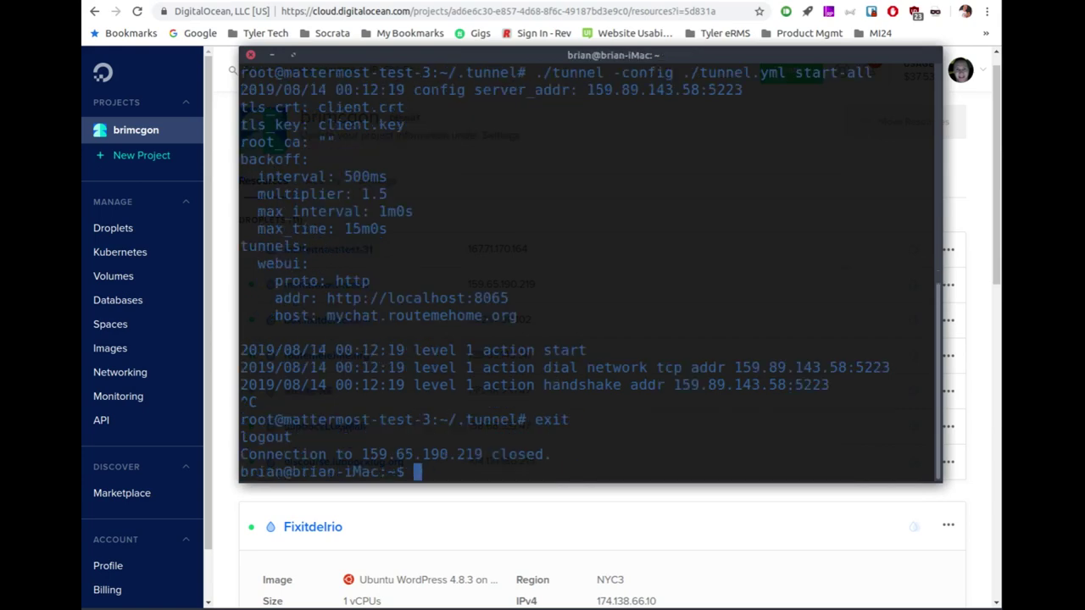
pyautogui.hotkey('ctrl', 'l')
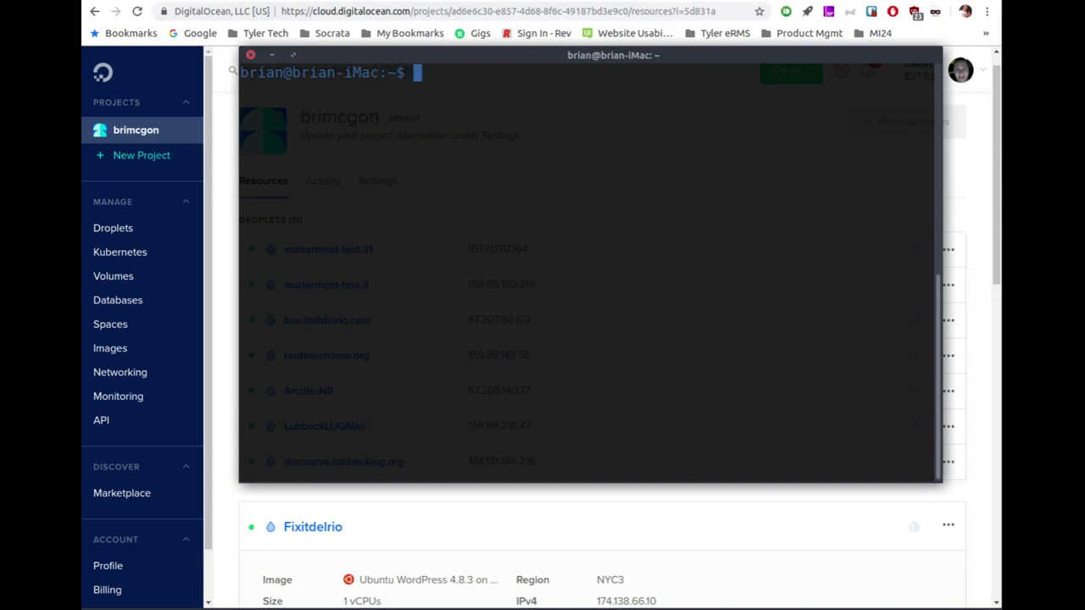
pyautogui.hotkey('alt', 'Tab')
pyautogui.click(540, 250)
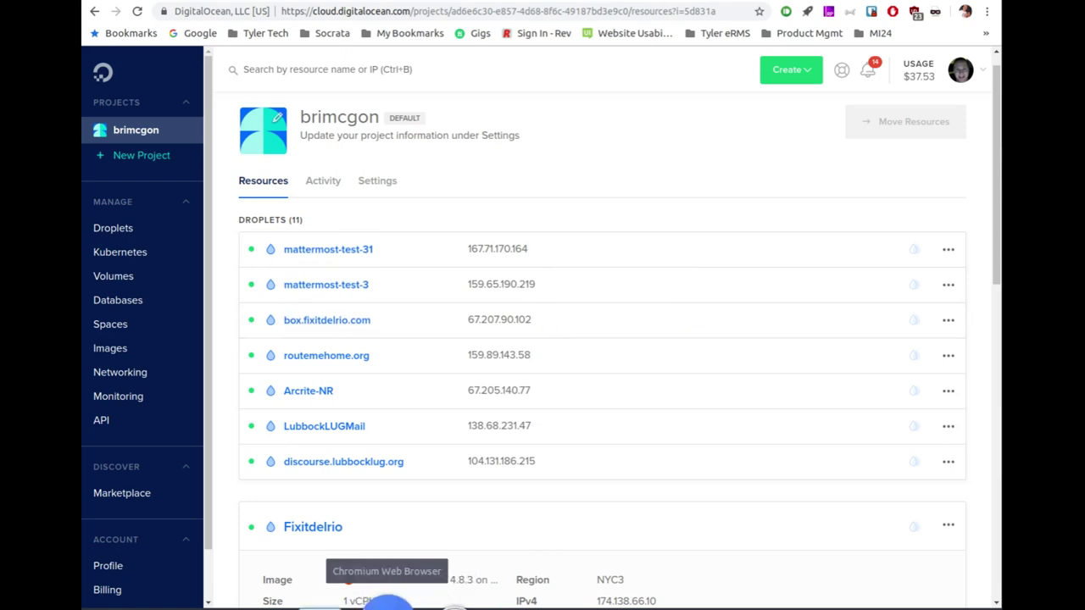
# Step: SSH as root to 167.71.170.164 and accept the new host's key with yes
pyautogui.click(577, 602)
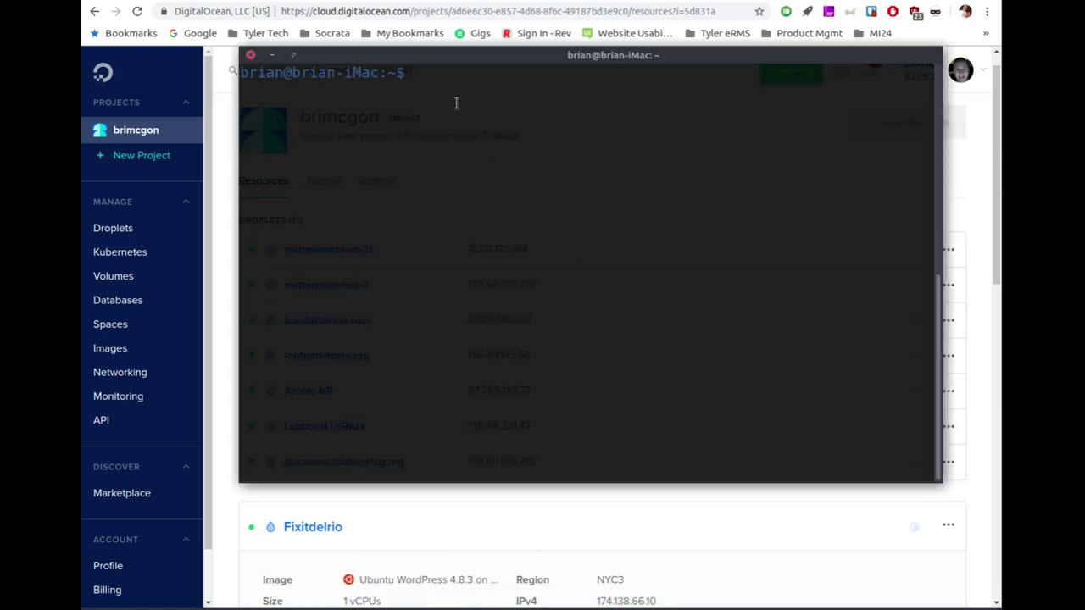
pyautogui.write('ssh root@')
pyautogui.hotkey('ctrl', 'shift', 'v')
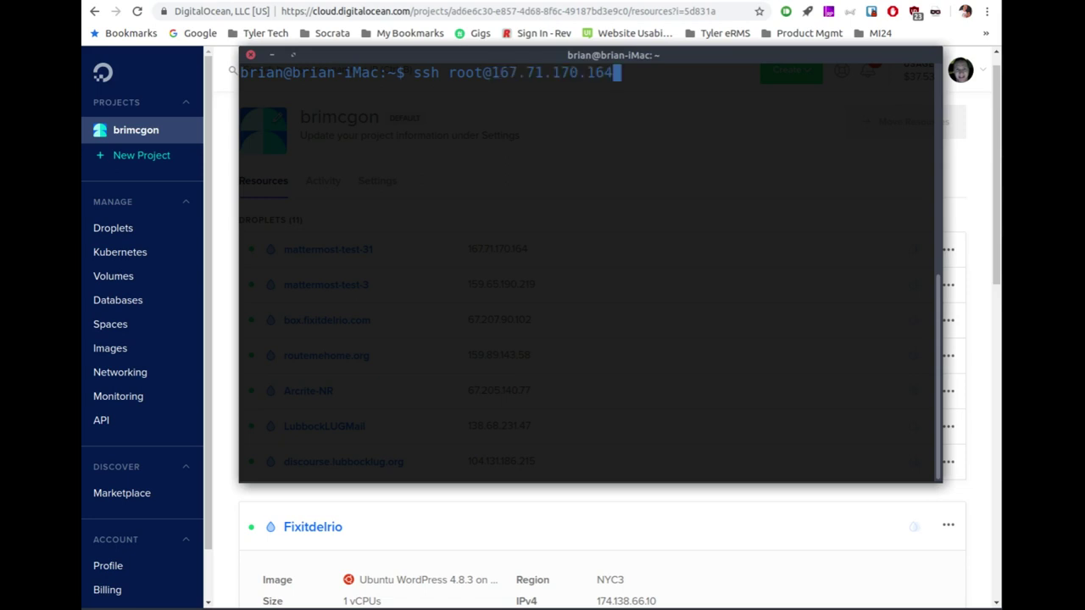
pyautogui.press('Return')
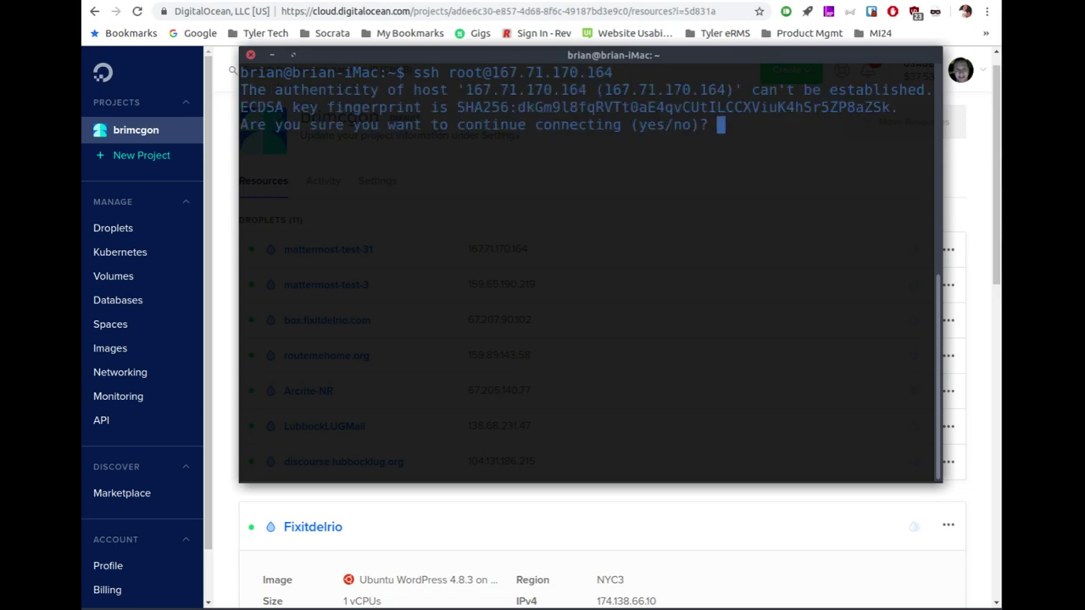
pyautogui.write('yes')
pyautogui.press('Return')
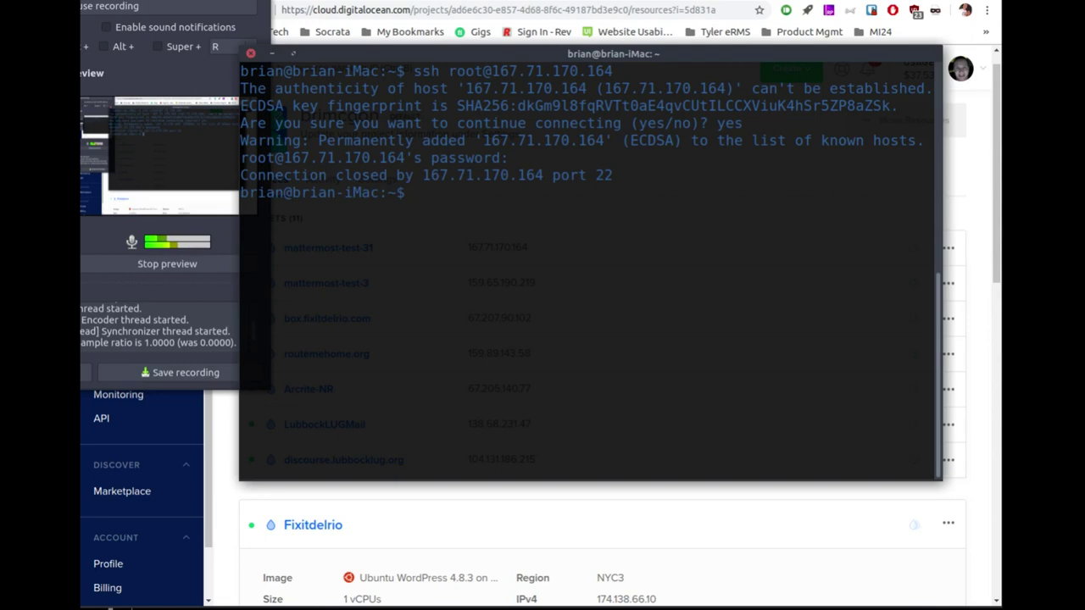
# Step: Reconnect over SSH and replace the one-time root password with a new one
pyautogui.press('Up')
pyautogui.press('Return')
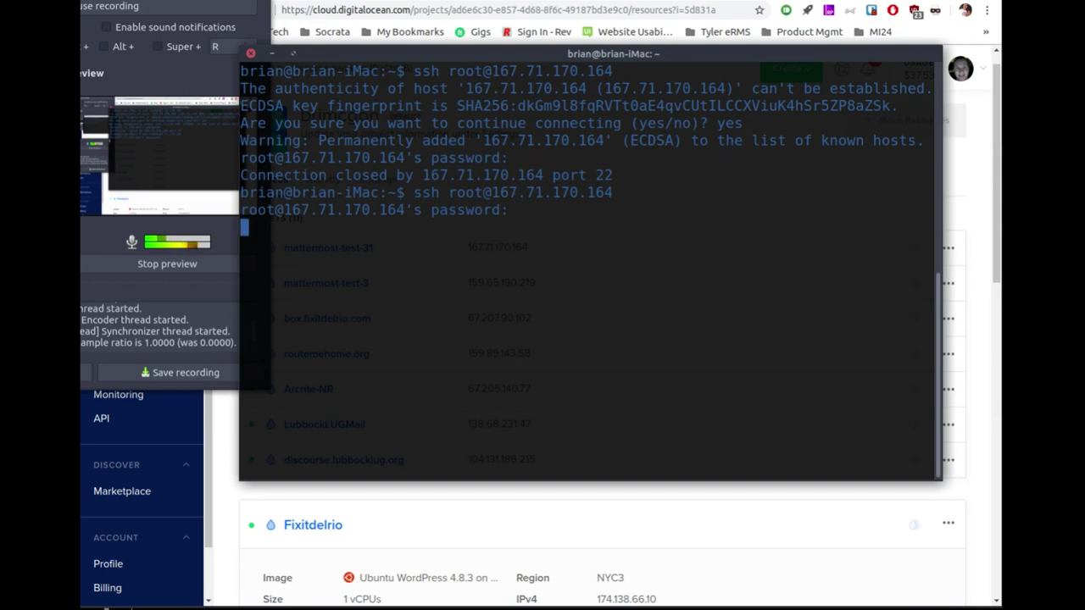
pyautogui.press('Return')
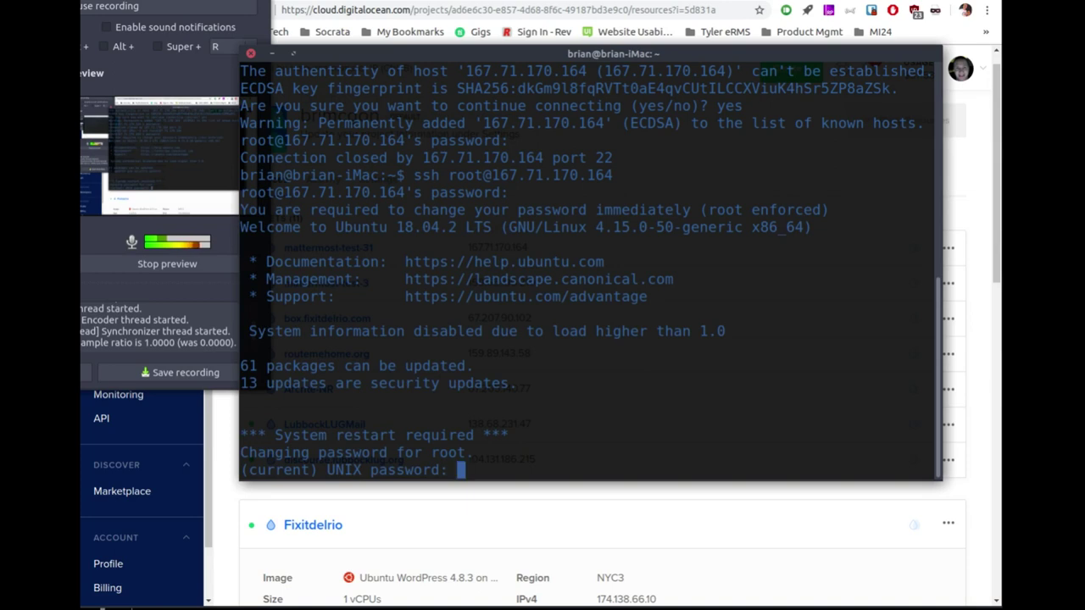
pyautogui.press('Return')
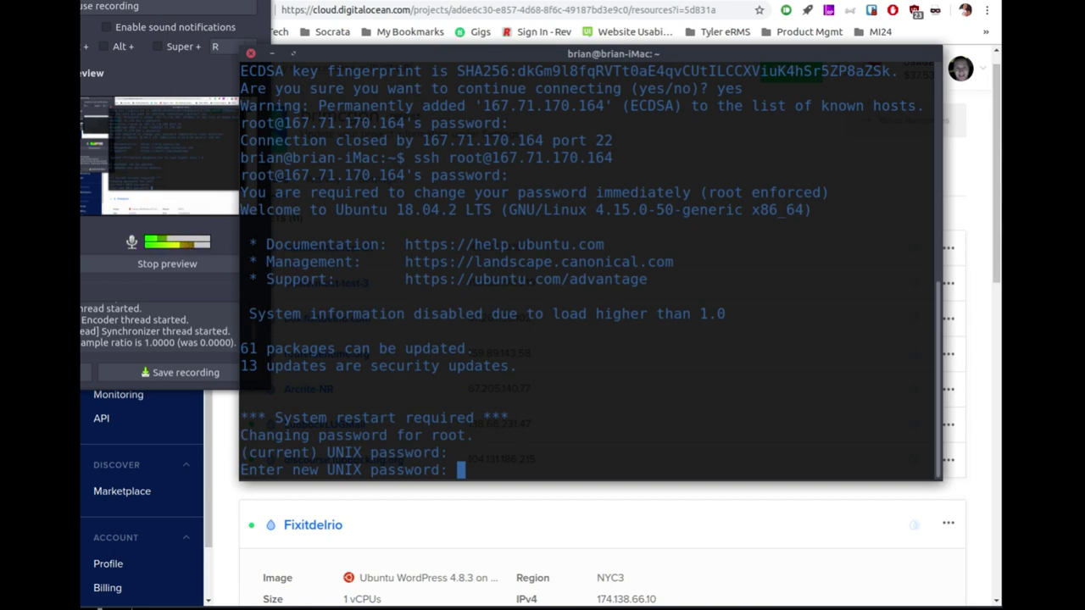
pyautogui.press('Return')
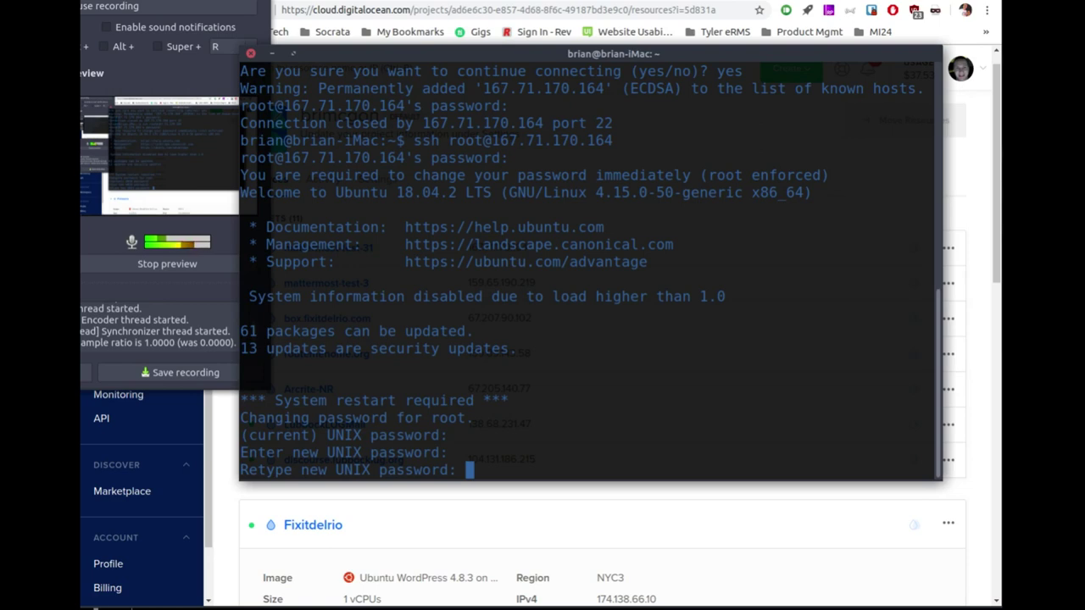
pyautogui.press('Return')
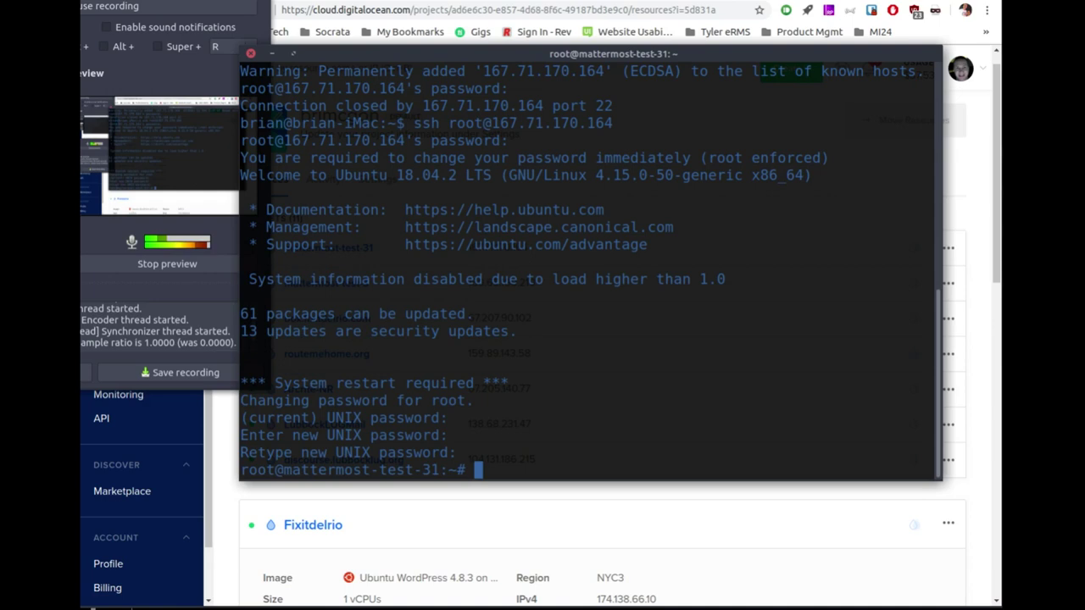
# Step: Clear the screen and enter sudo apt update && sudo apt upgrade -y
pyautogui.write('clear')
pyautogui.press('Return')
pyautogui.write('sudo apt update ')
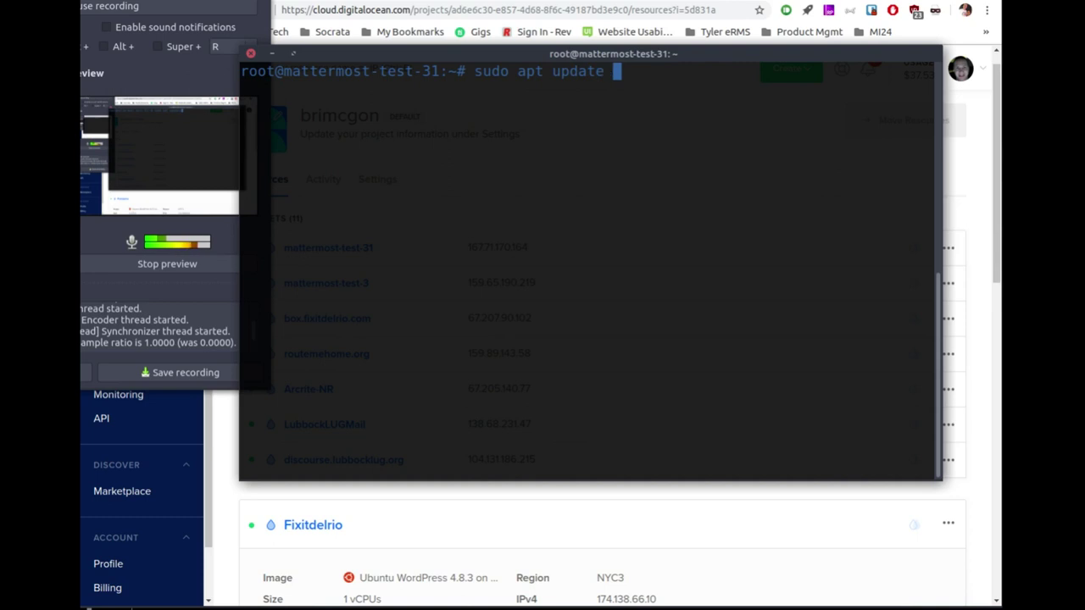
pyautogui.write('&& sudo apt upgrade -y')
# Step: Run the apt update and upgrade, then open a new Chrome tab
pyautogui.press('Return')
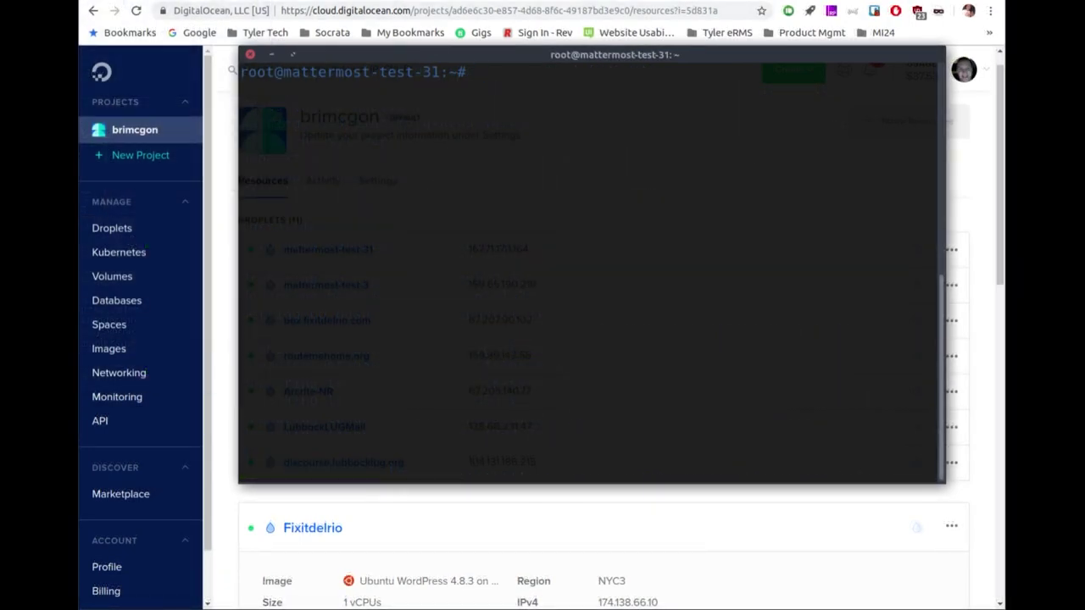
pyautogui.click(506, 227)
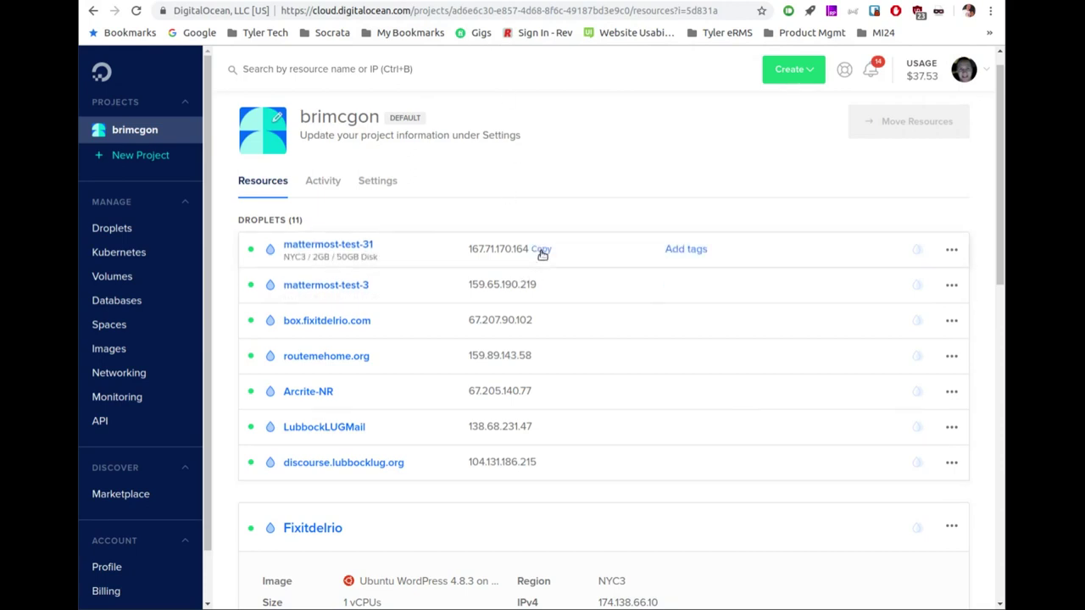
pyautogui.hotkey('ctrl', 't')
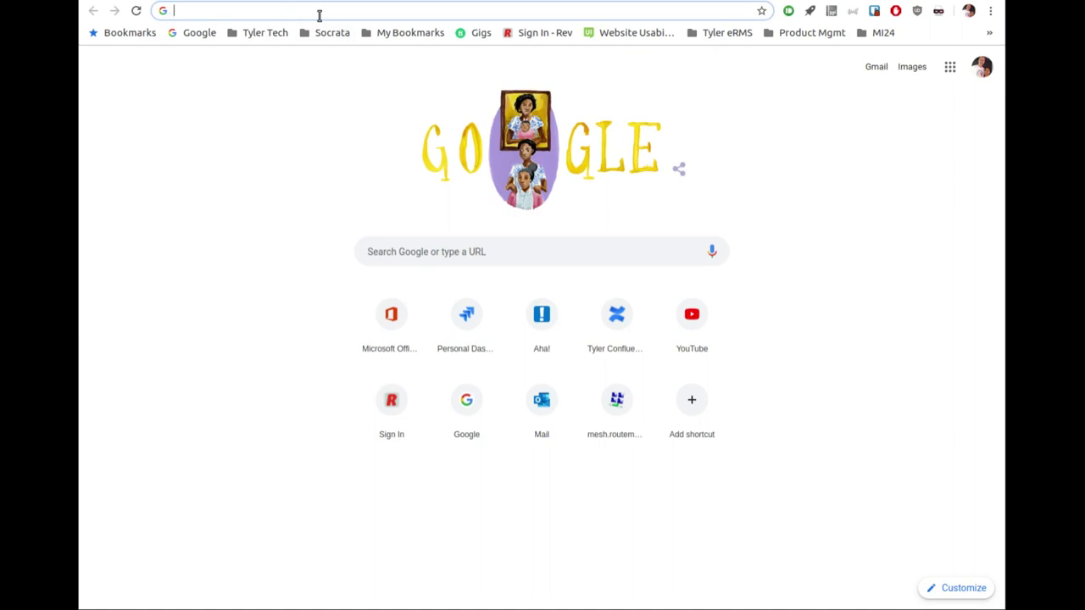
pyautogui.write('167.71.170.164')
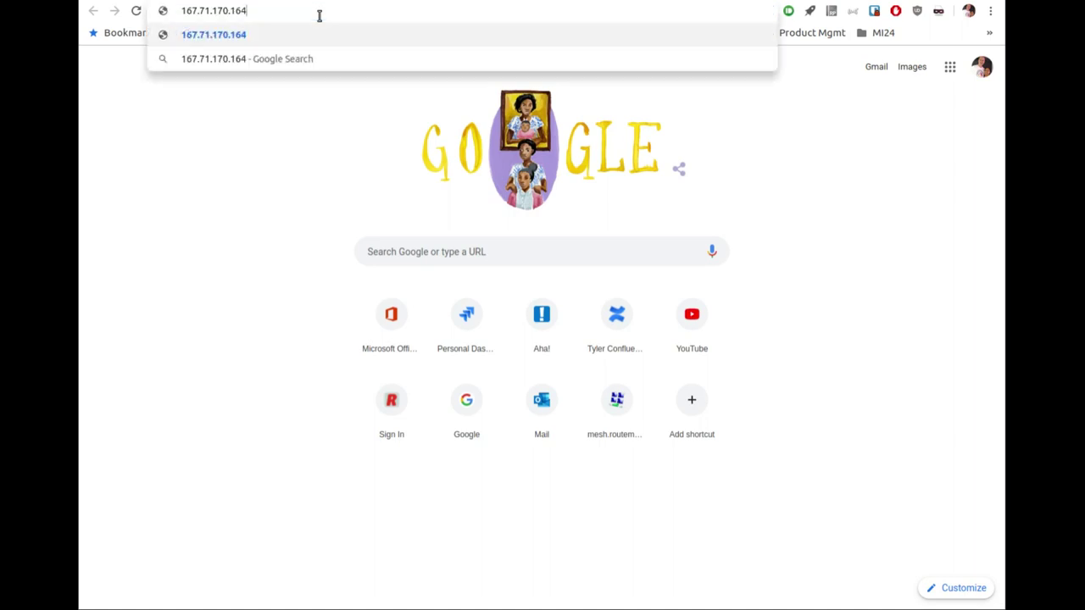
pyautogui.press('Home')
pyautogui.write('http:')
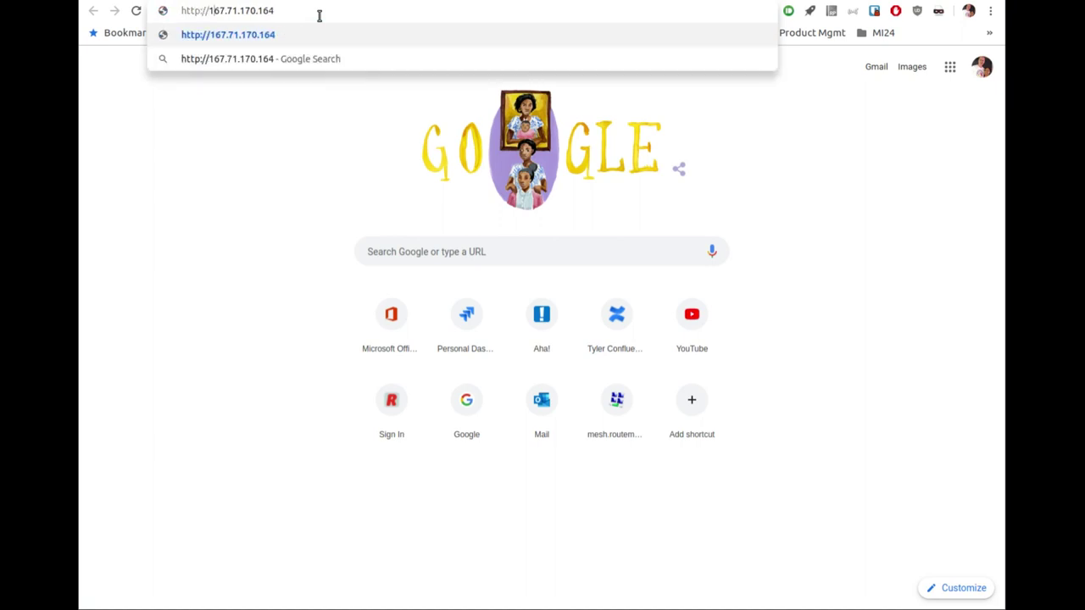
pyautogui.write(':8065')
pyautogui.press('Return')
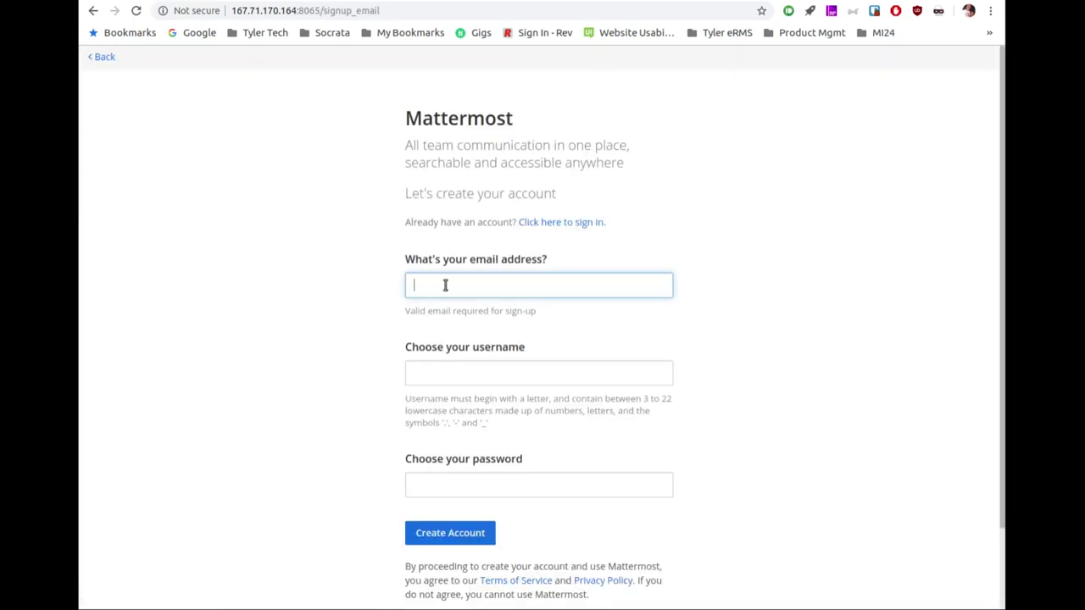
# Step: Create the admin account with the suggested email, a username and a password, declining Chrome's password save
pyautogui.press('Down')
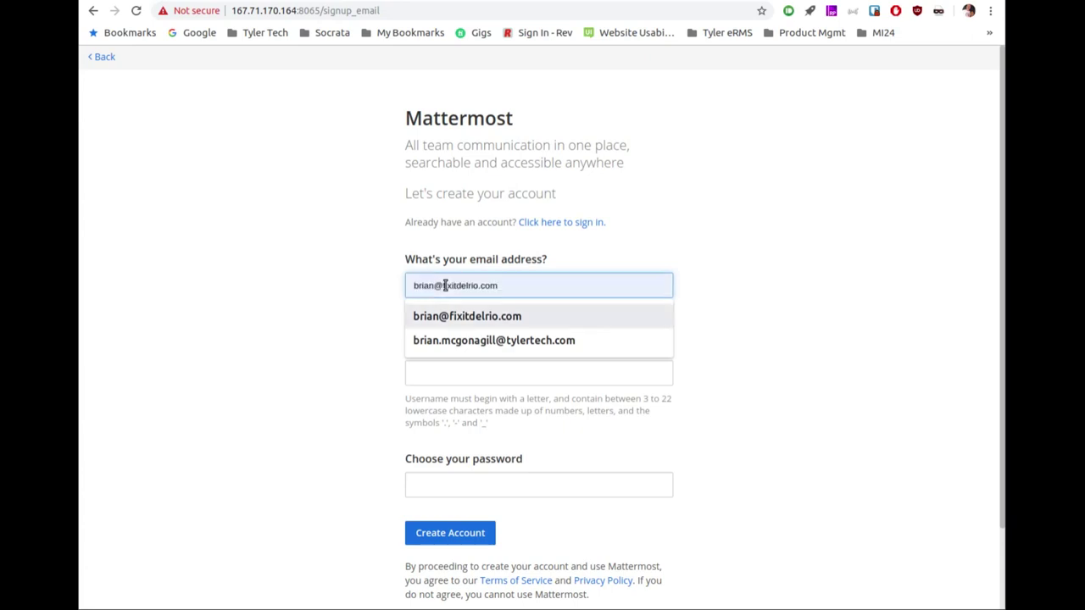
pyautogui.press('Tab')
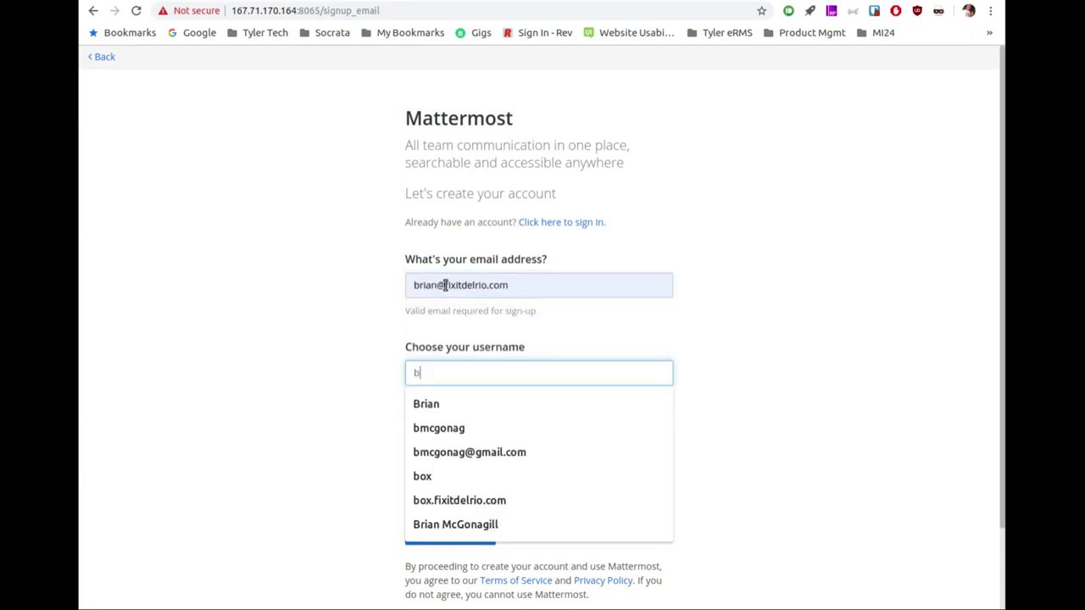
pyautogui.press('Tab')
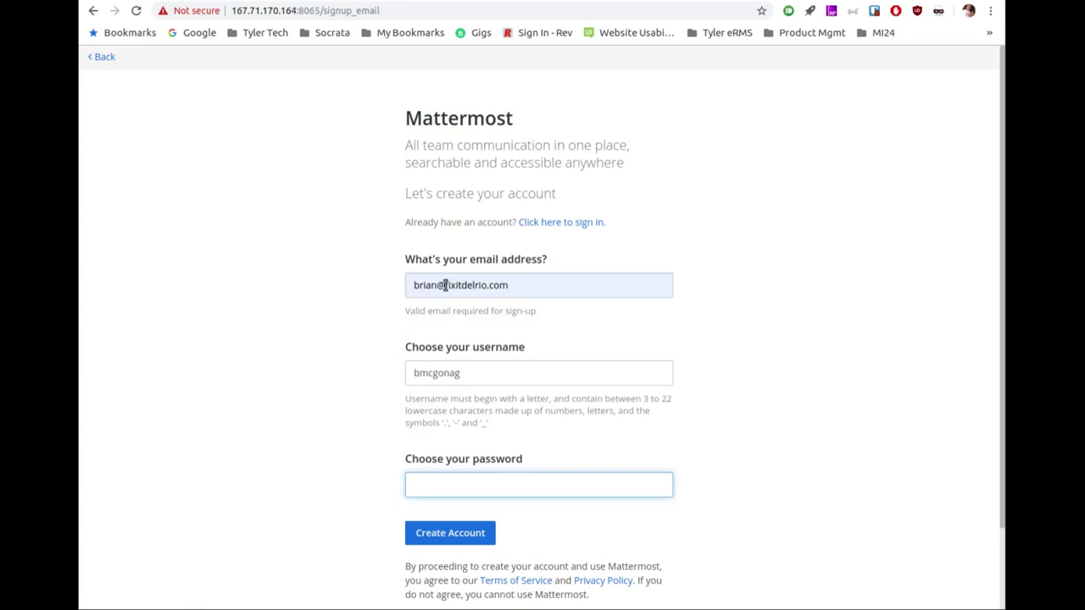
pyautogui.click(427, 535)
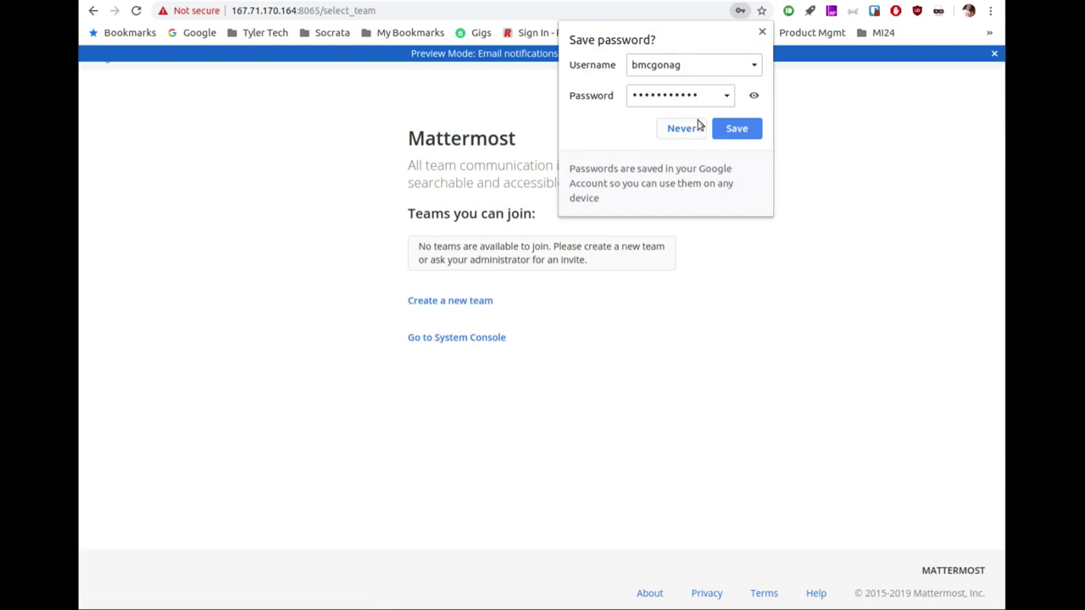
pyautogui.click(681, 128)
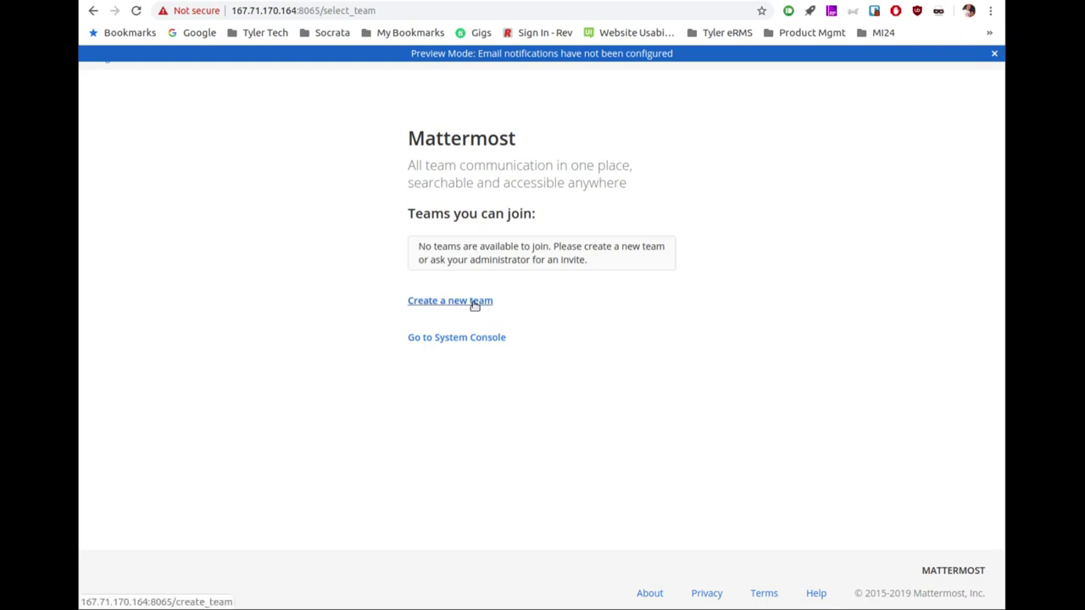
# Step: Create a new team named TestOUtMM with the web address testoutmm
pyautogui.click(475, 303)
pyautogui.write('TestOUtMM')
pyautogui.click(430, 344)
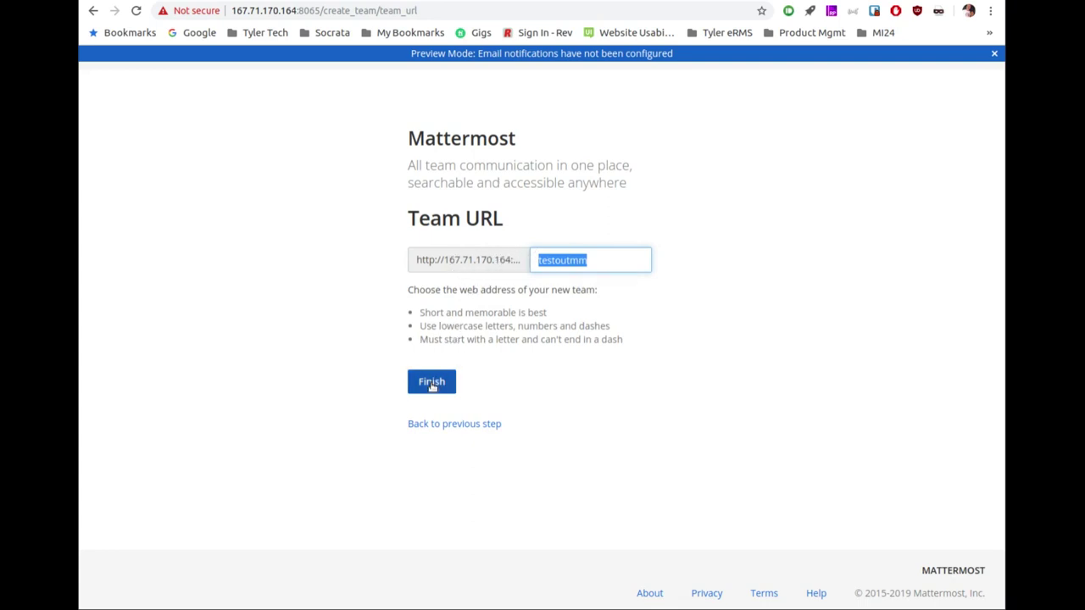
pyautogui.click(431, 384)
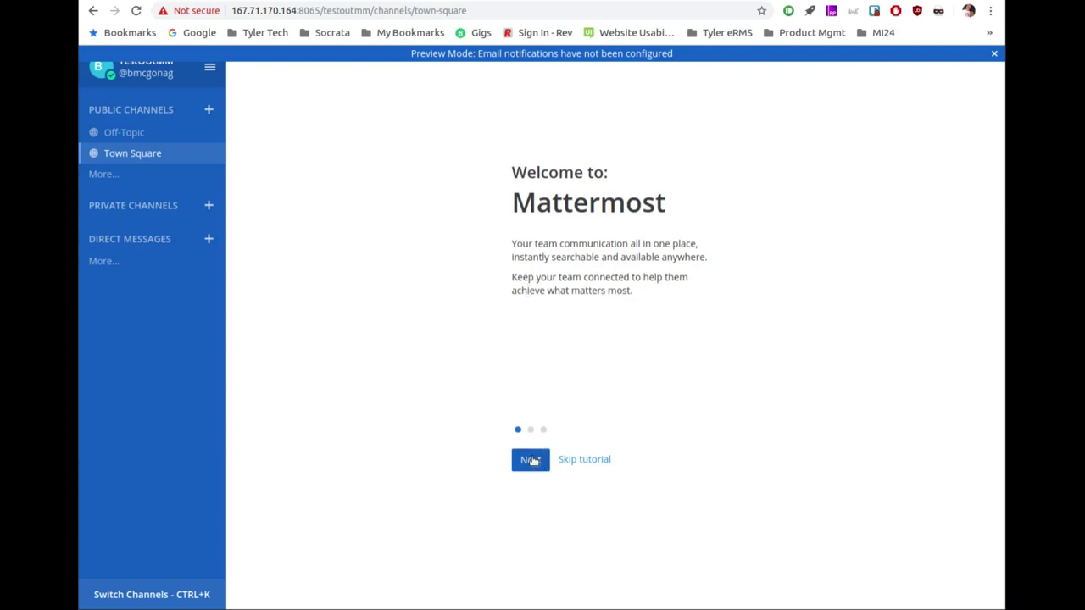
# Step: Step through all three welcome tutorial pages to reach the Town Square channel
pyautogui.click(531, 460)
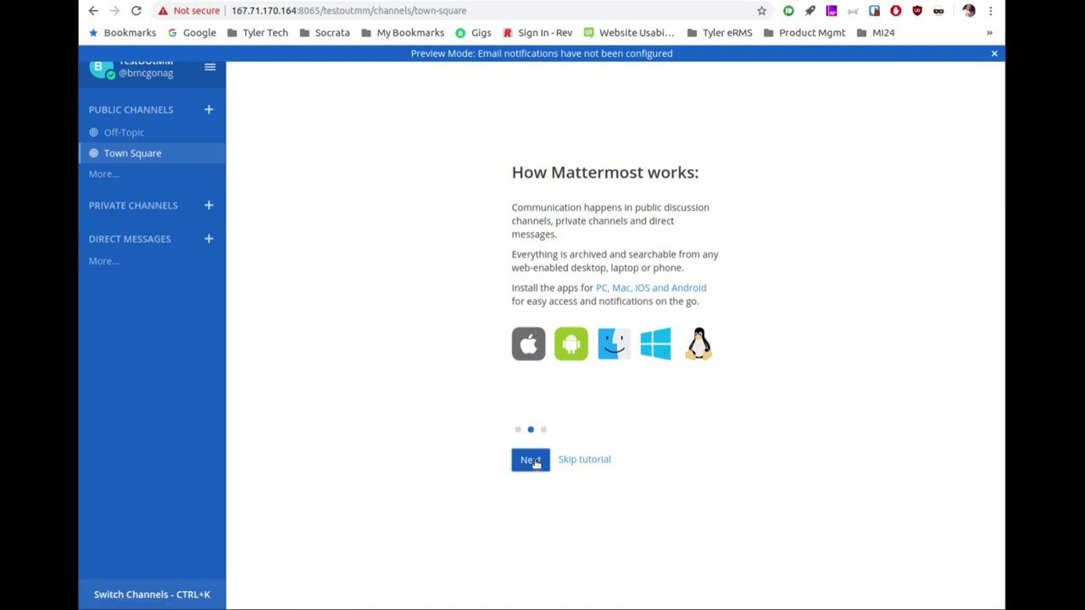
pyautogui.click(535, 464)
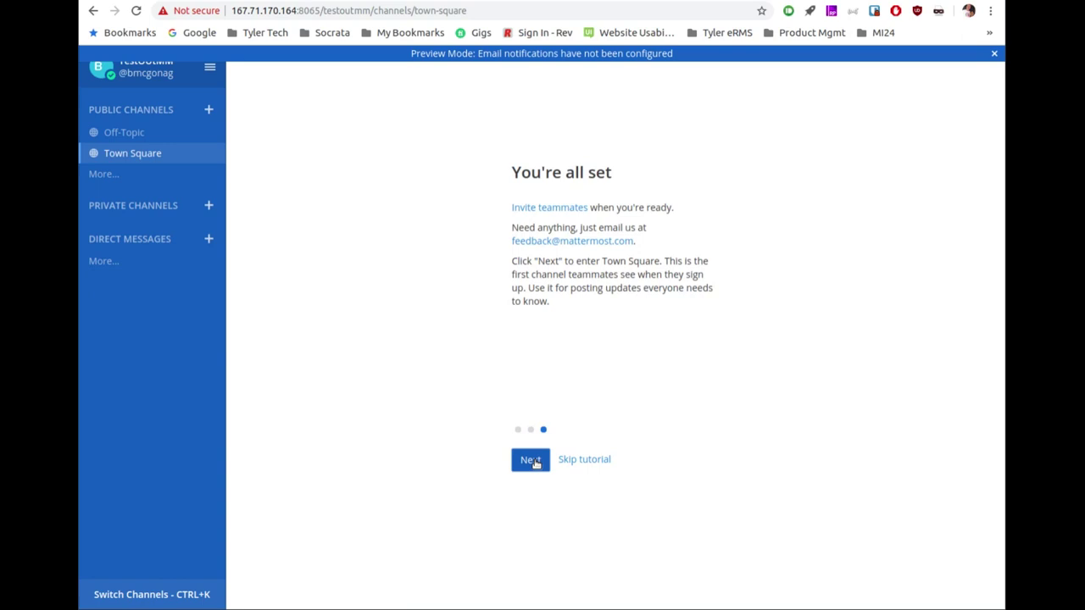
pyautogui.click(529, 462)
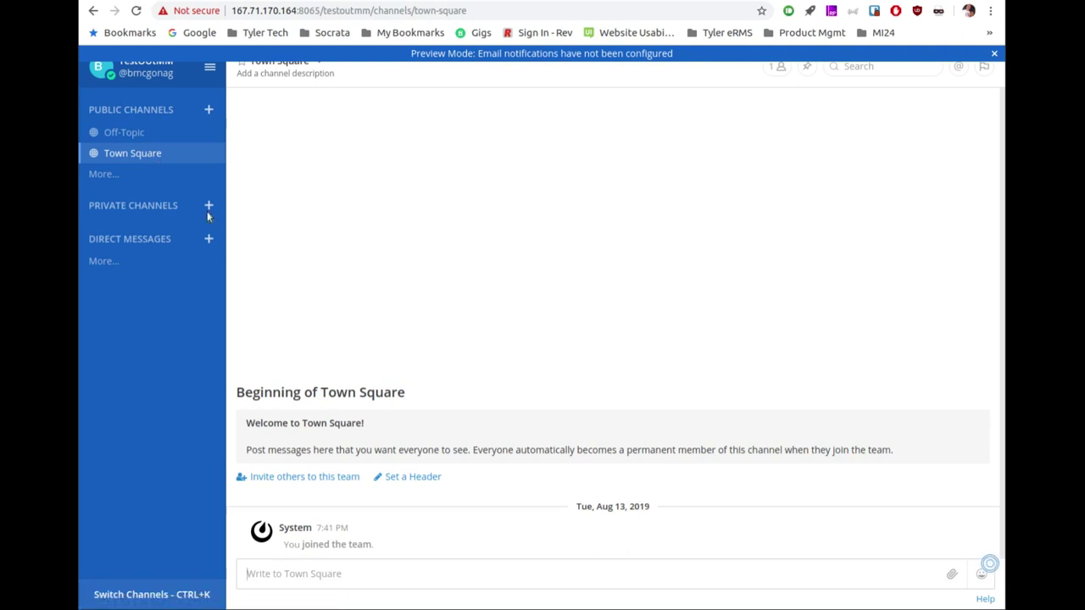
pyautogui.click(159, 136)
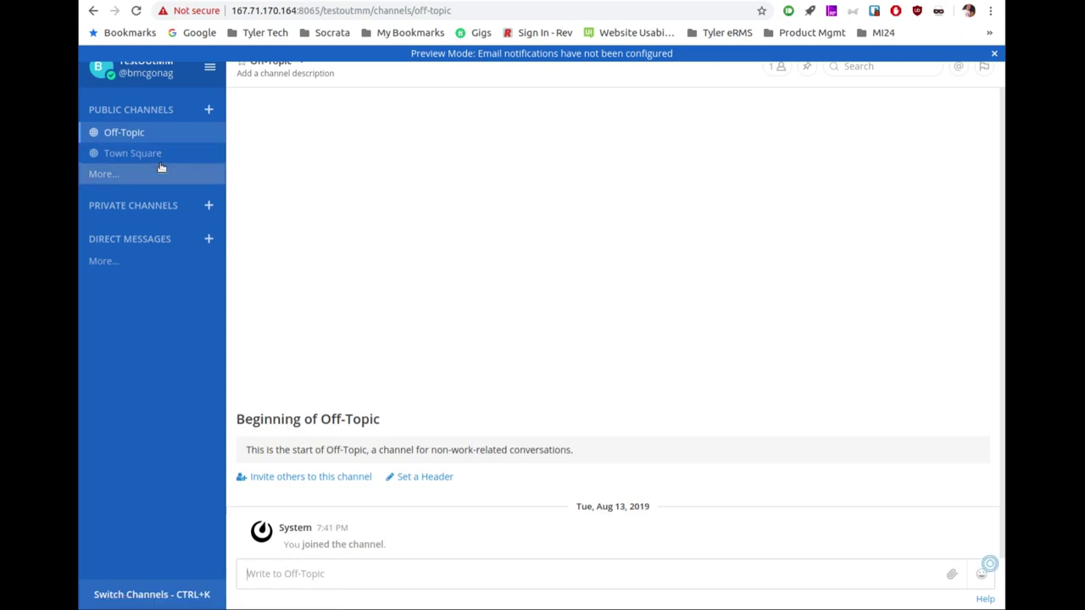
pyautogui.click(172, 156)
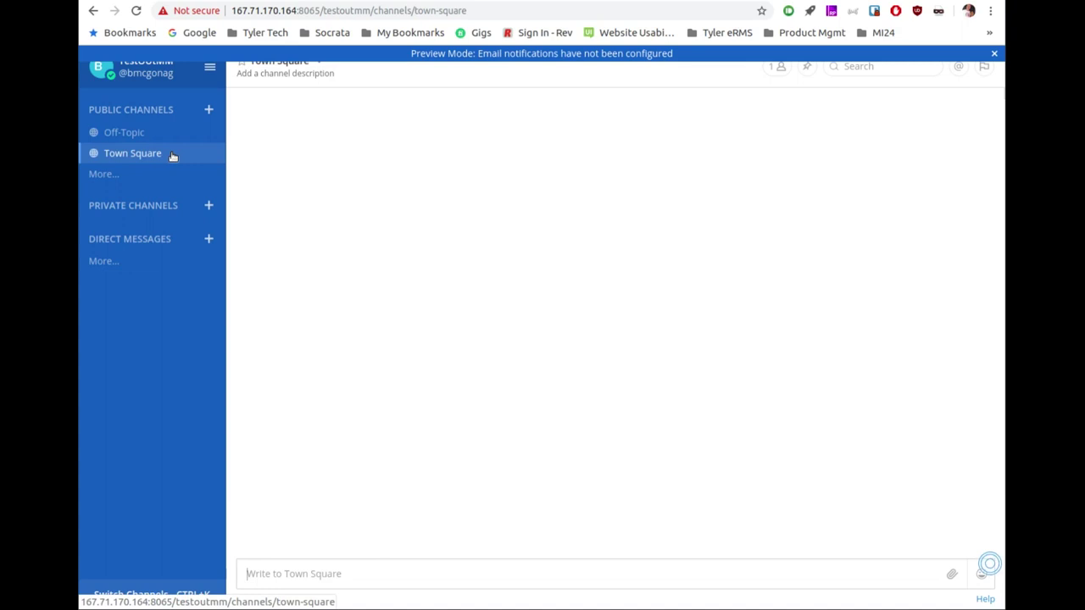